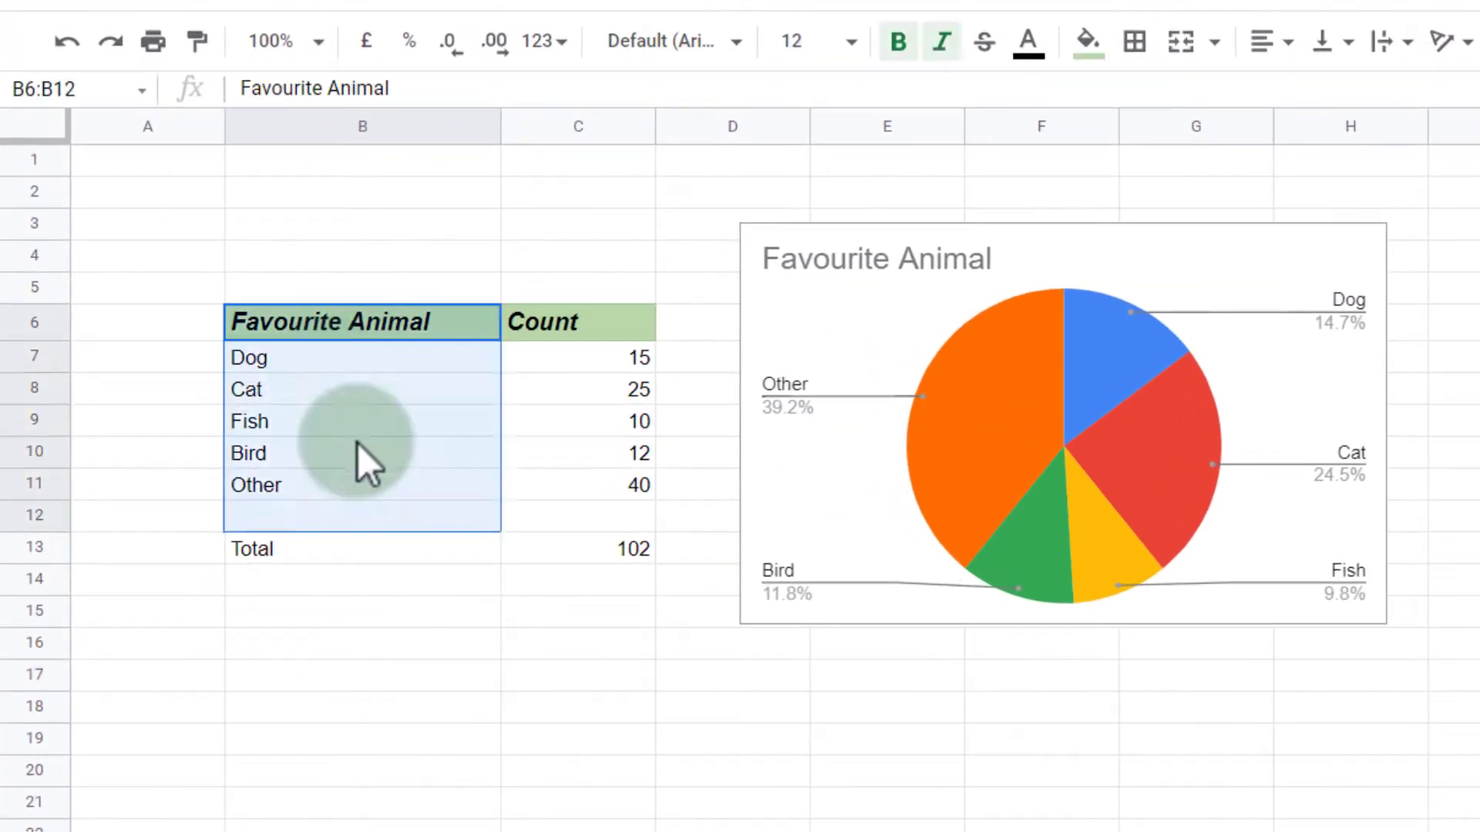
- Start protecting the survey table range B6:C13, checking the whole-sheet option before returning to range protection
left_click(347, 334)
left_click_drag(347, 335, 612, 538)
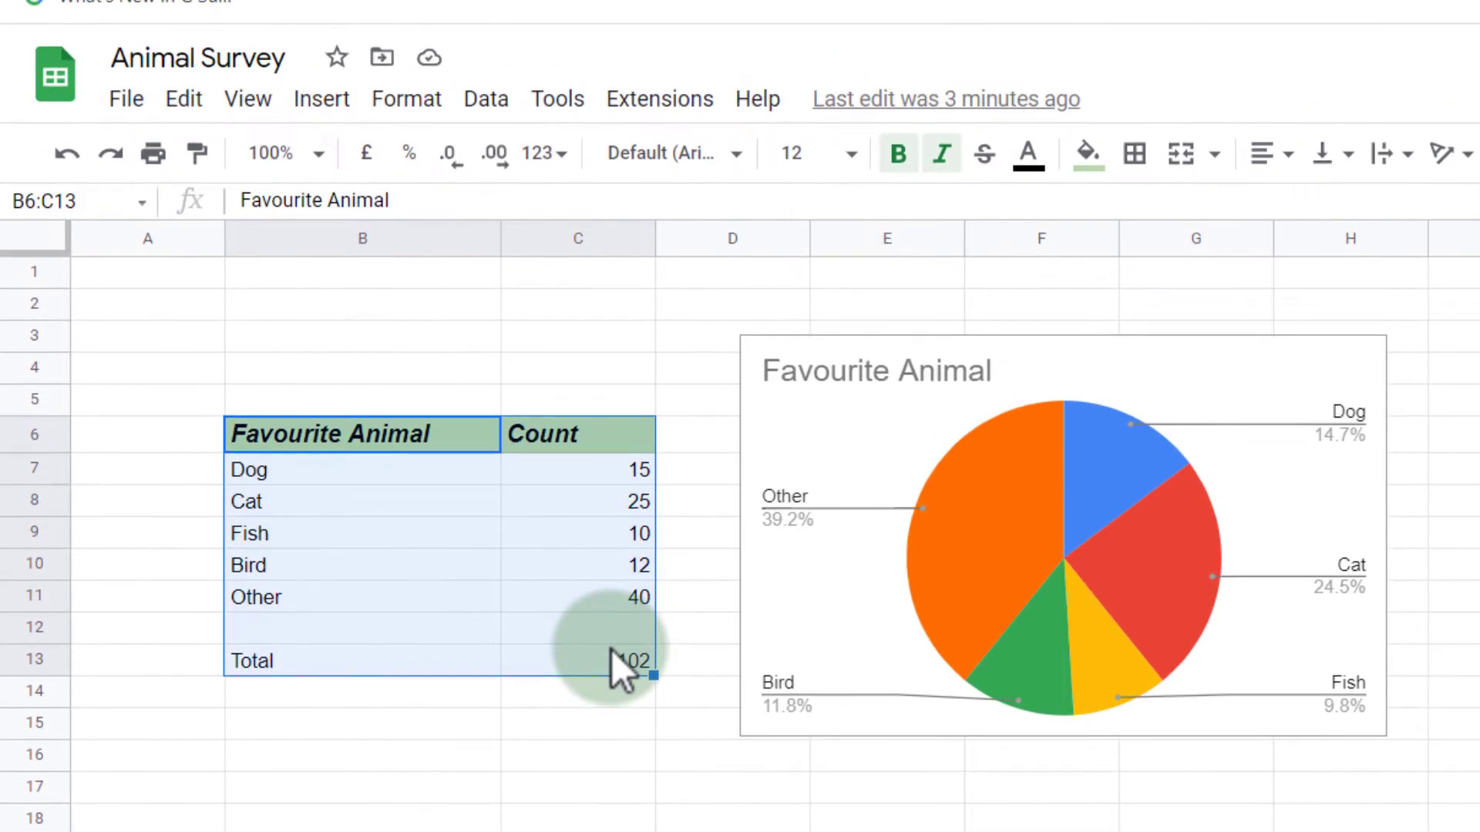
left_click(484, 100)
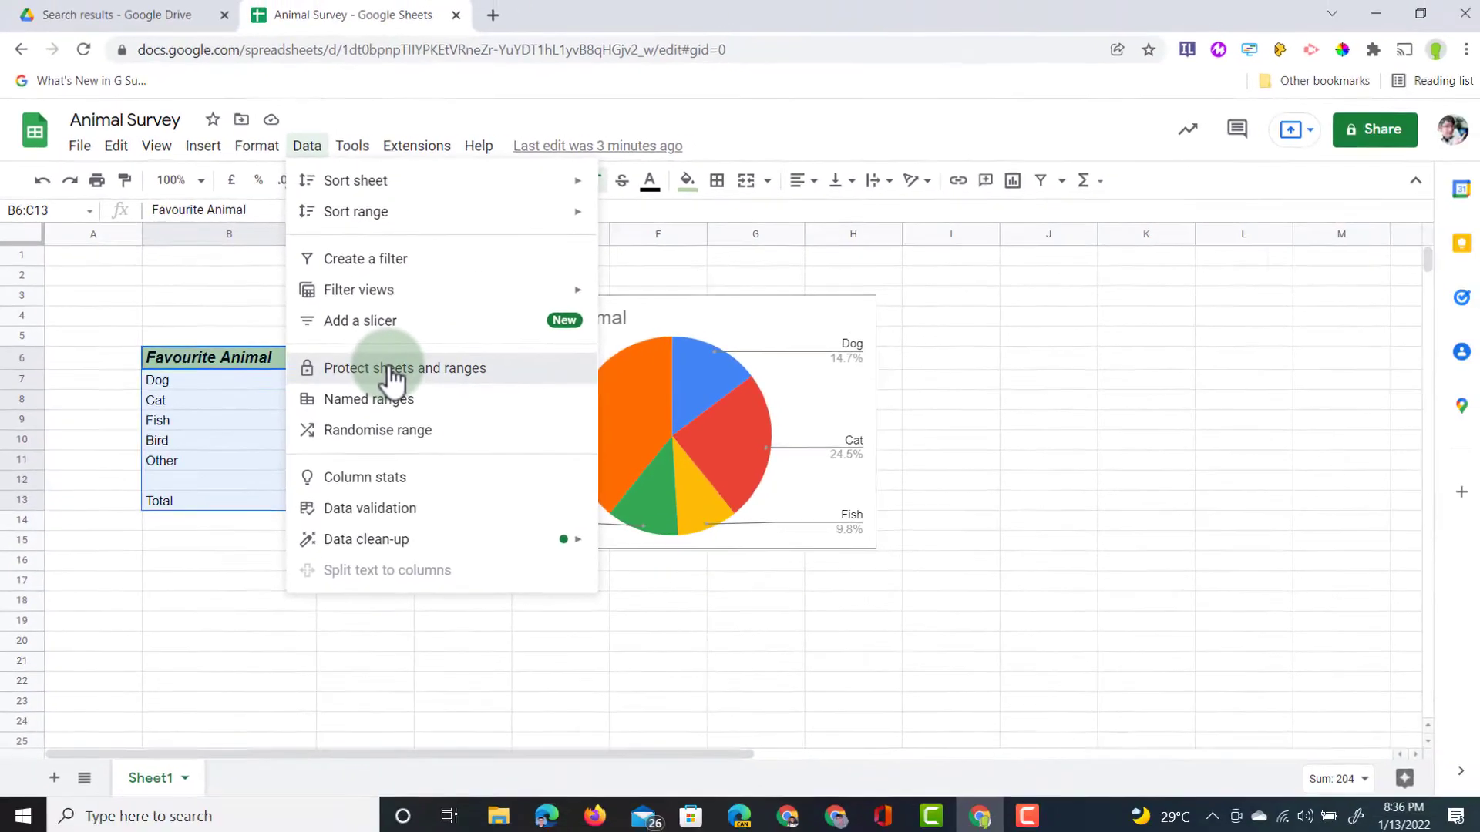
left_click(616, 453)
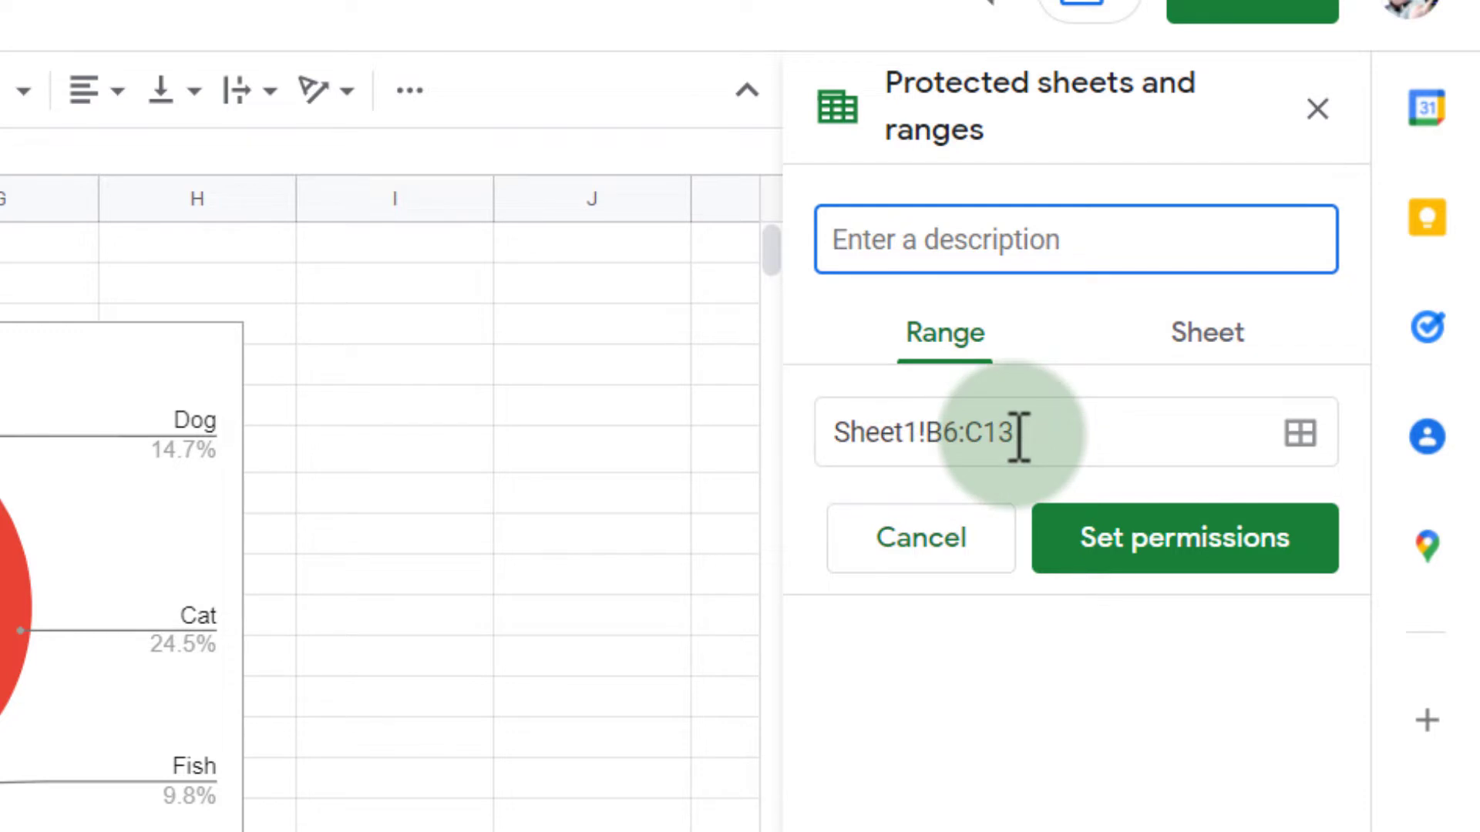
left_click(1223, 347)
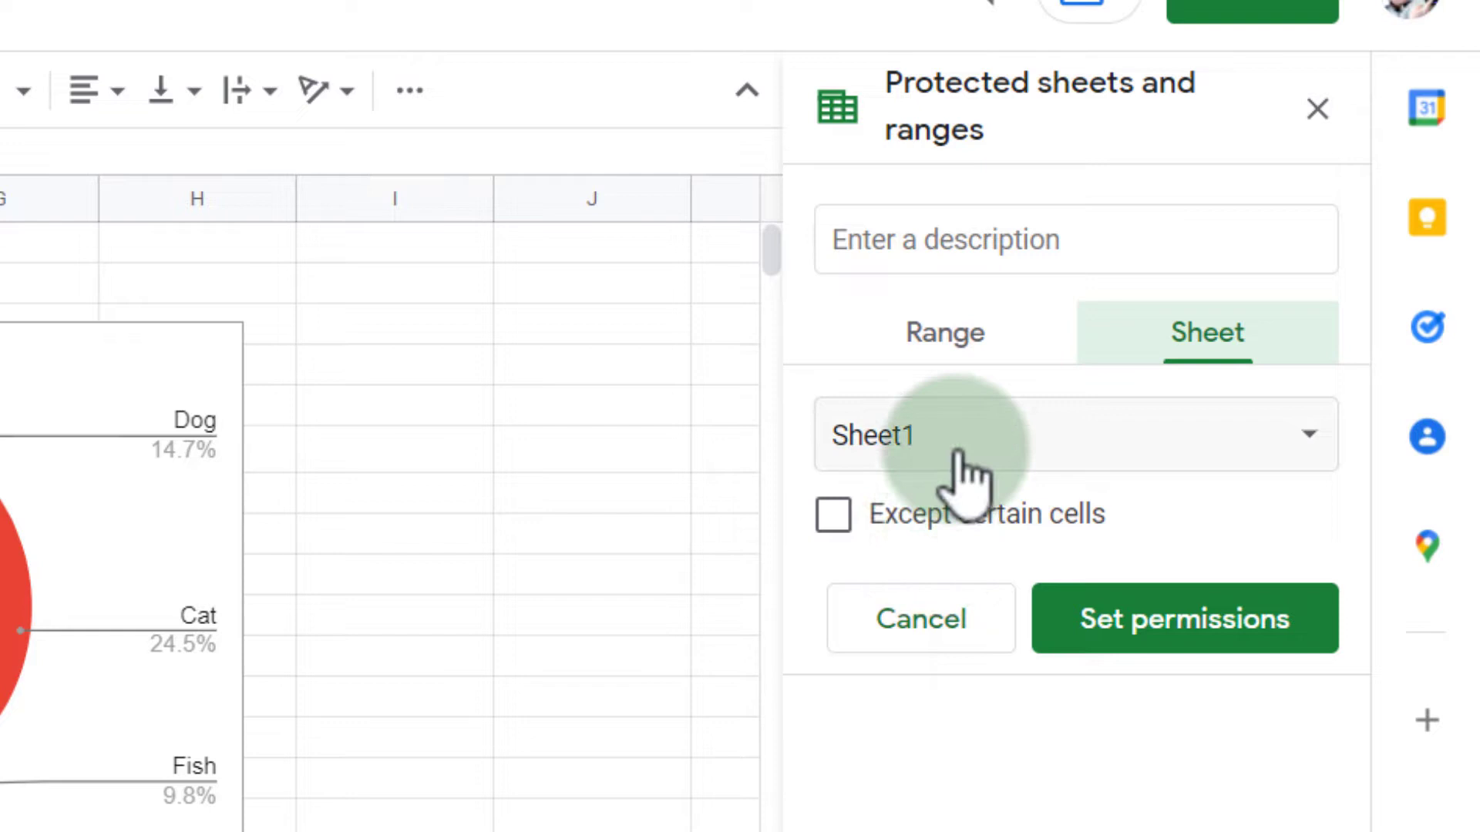
left_click(953, 347)
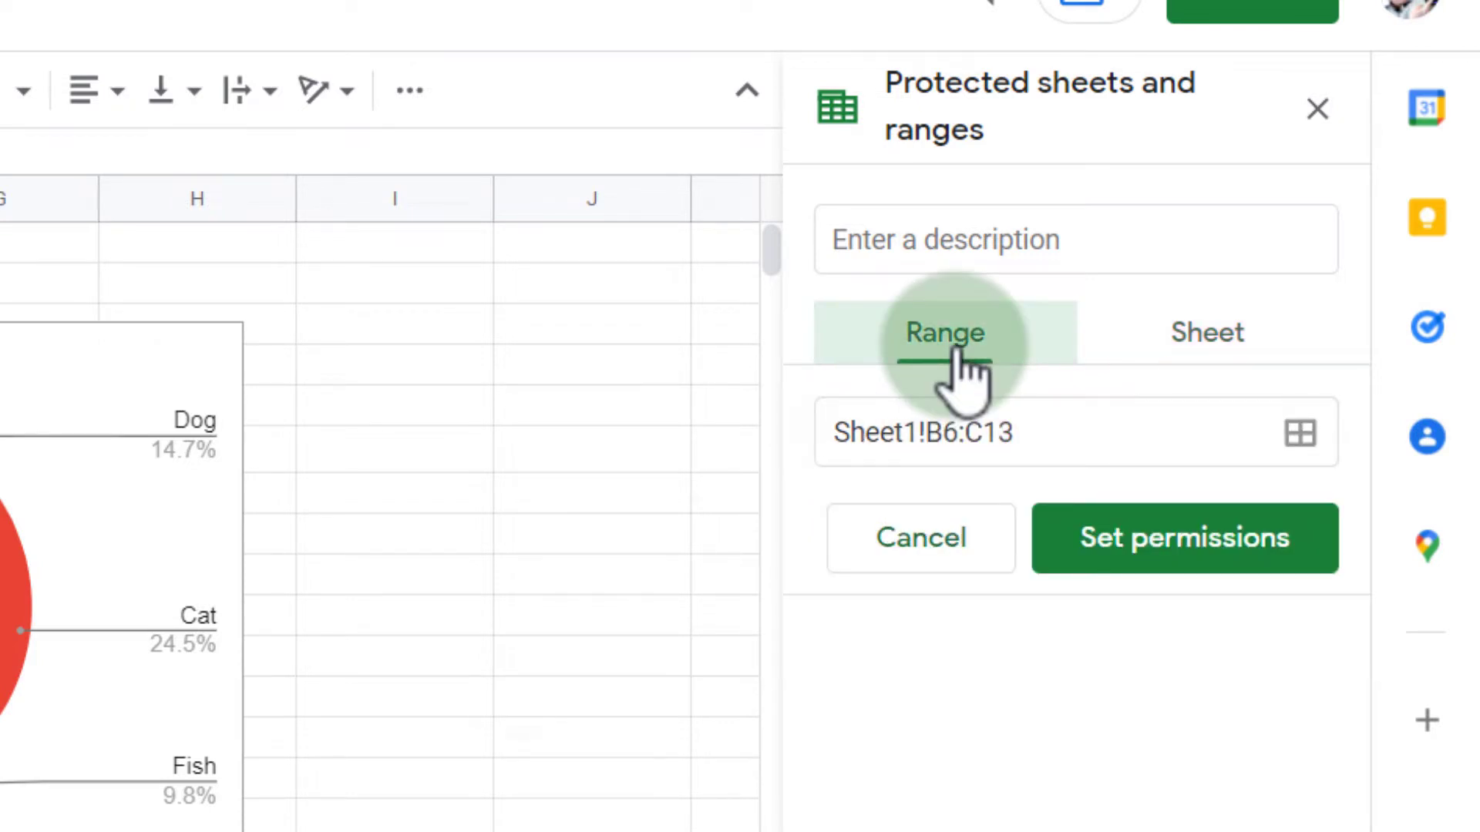
- Restrict editing of the protected range B6:C13 to Only you and save the permissions
left_click(1187, 549)
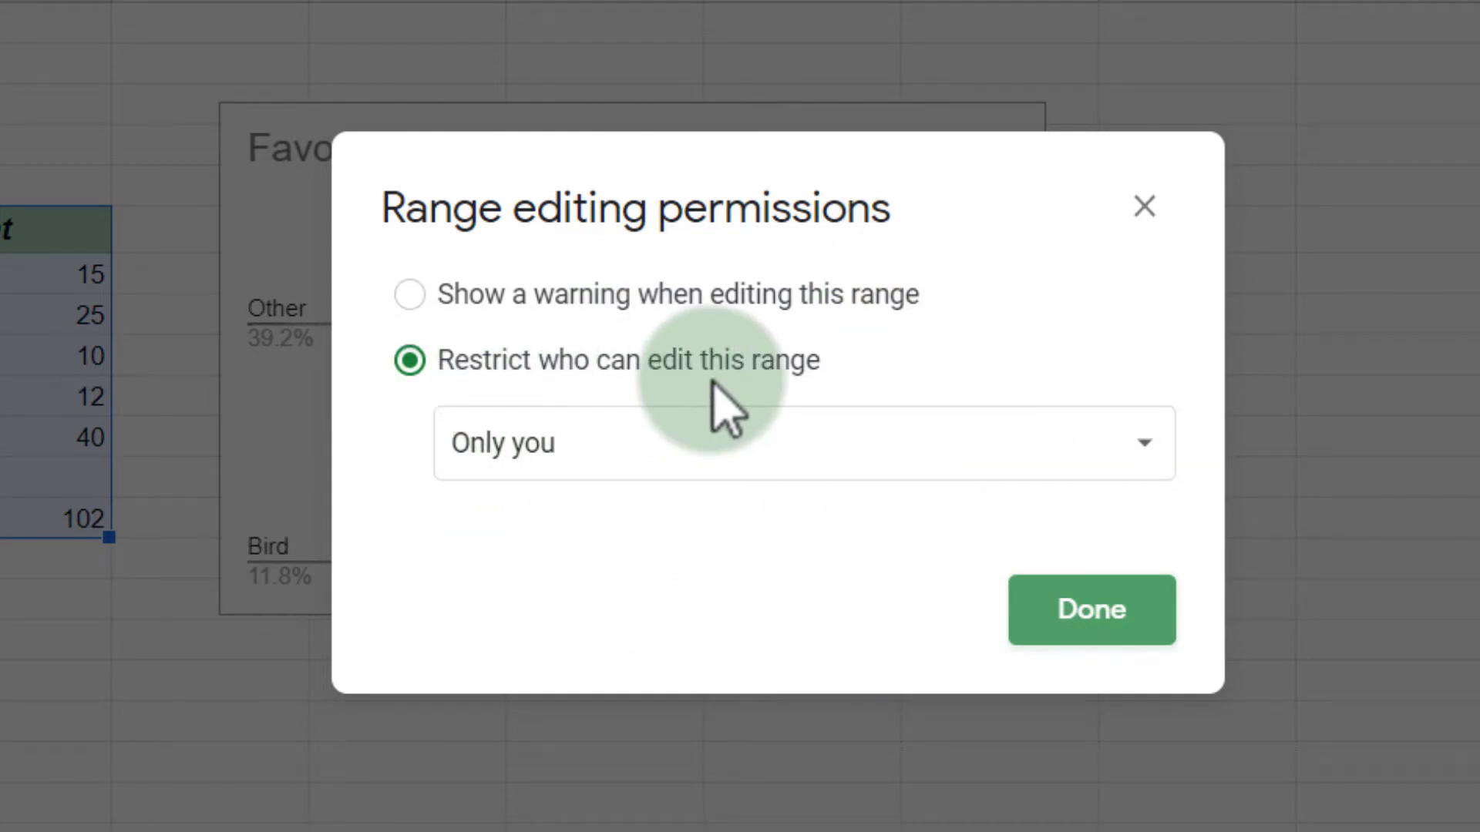
left_click(765, 455)
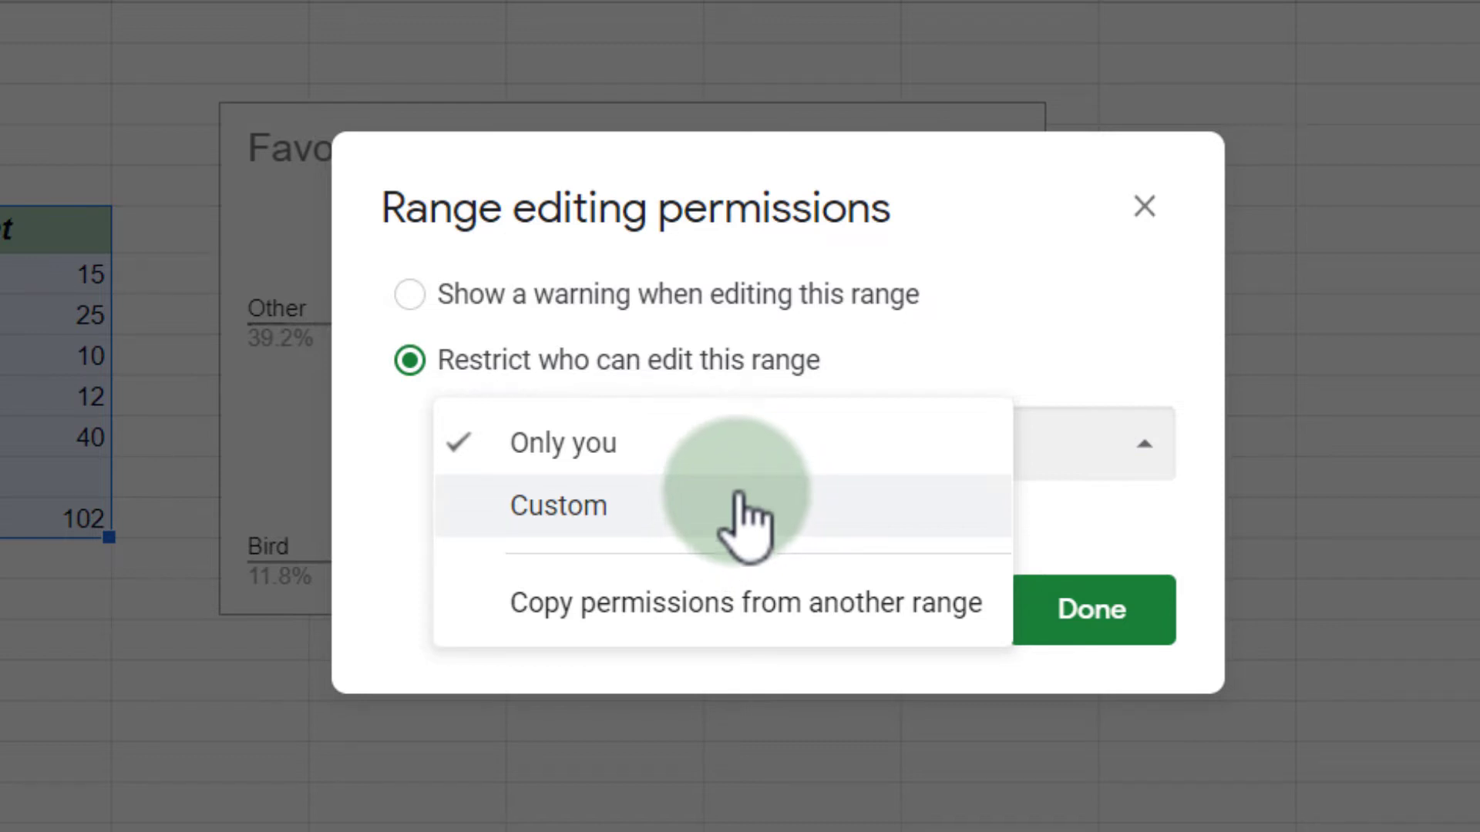
left_click(693, 454)
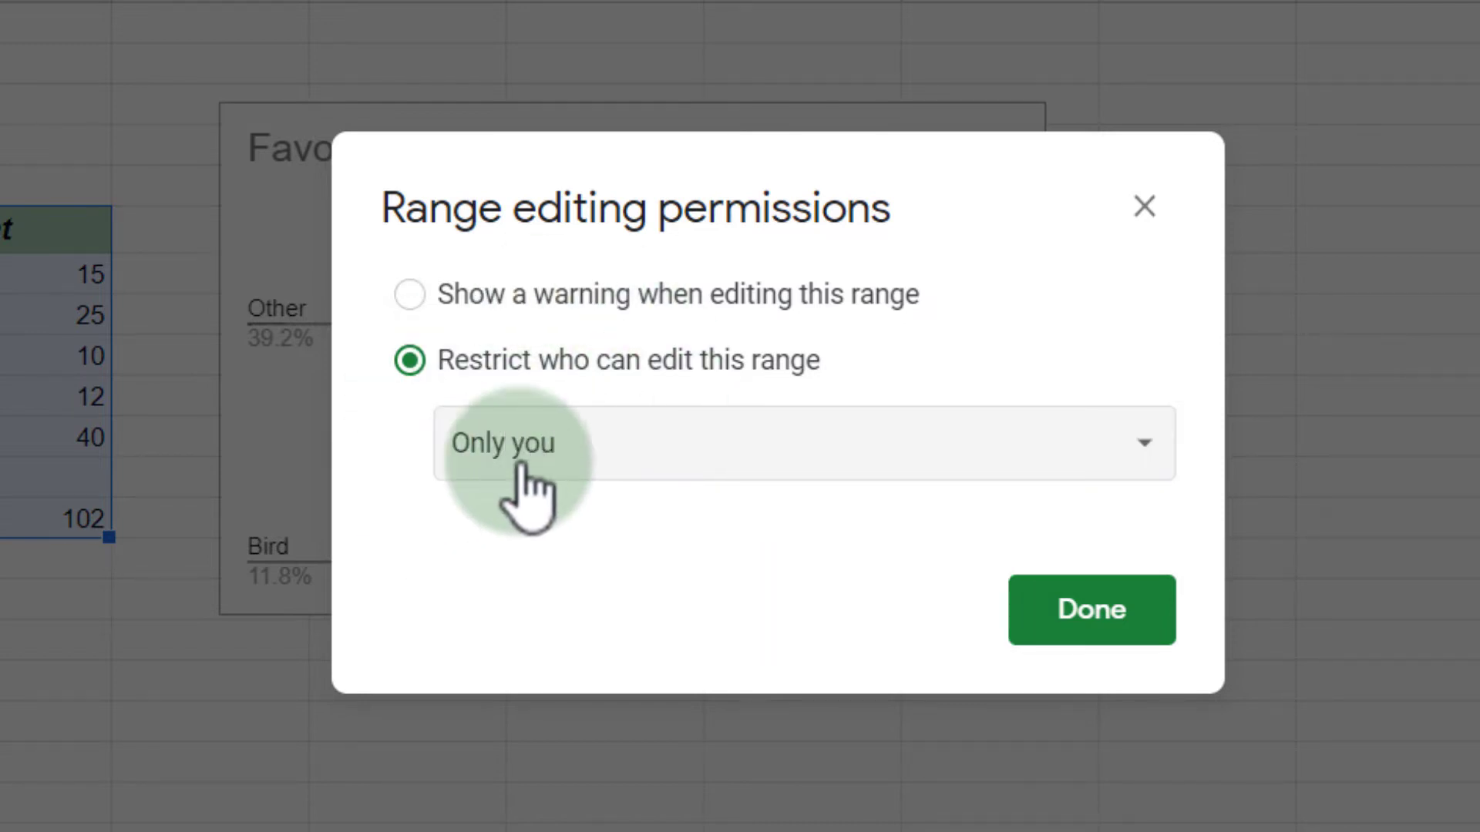
left_click(1095, 617)
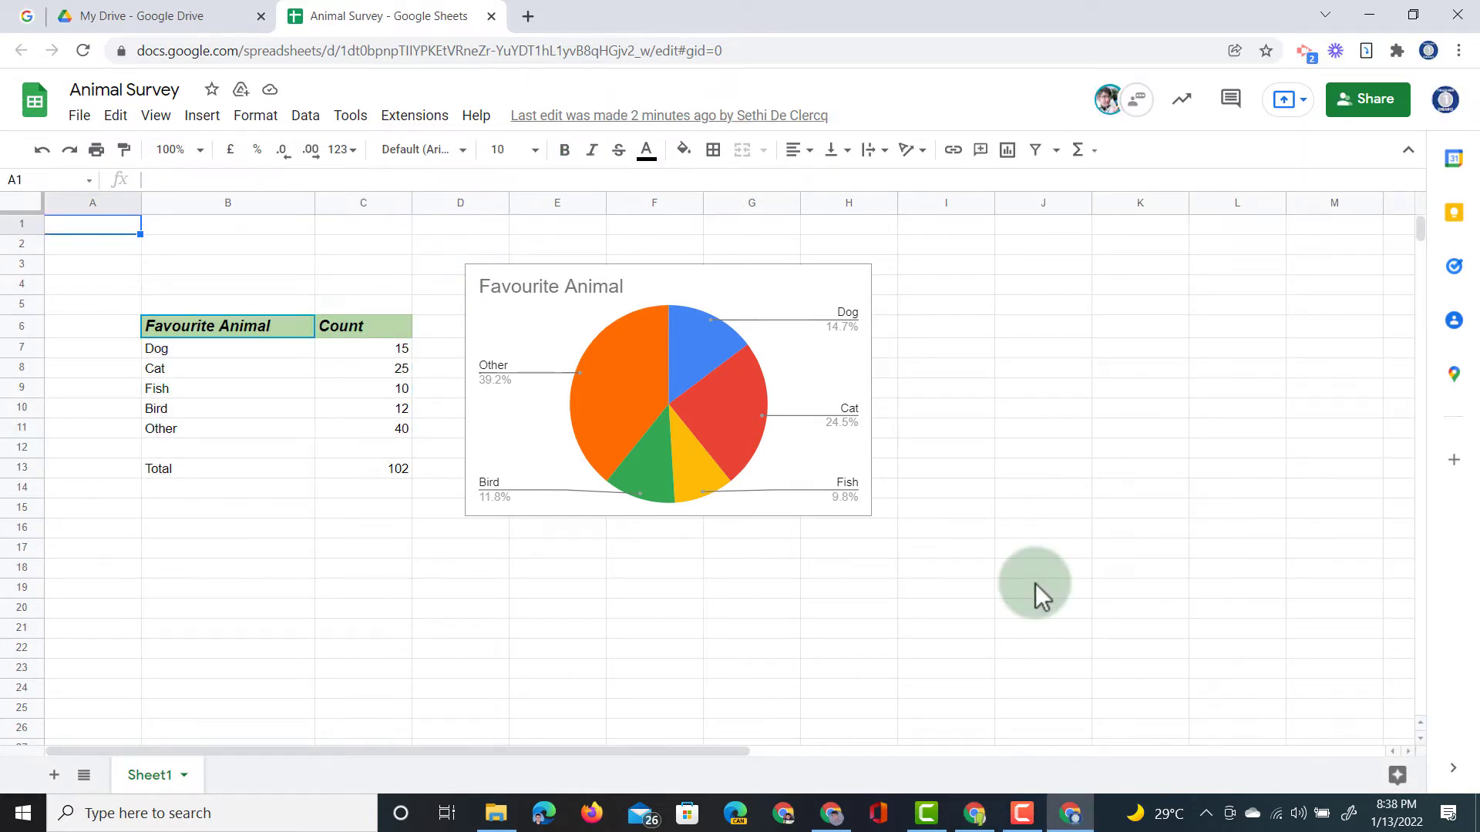
- In the editor account's window, enter "Hello" in cell I6 and "I am an Editor" in cell I7
double_click(127, 228)
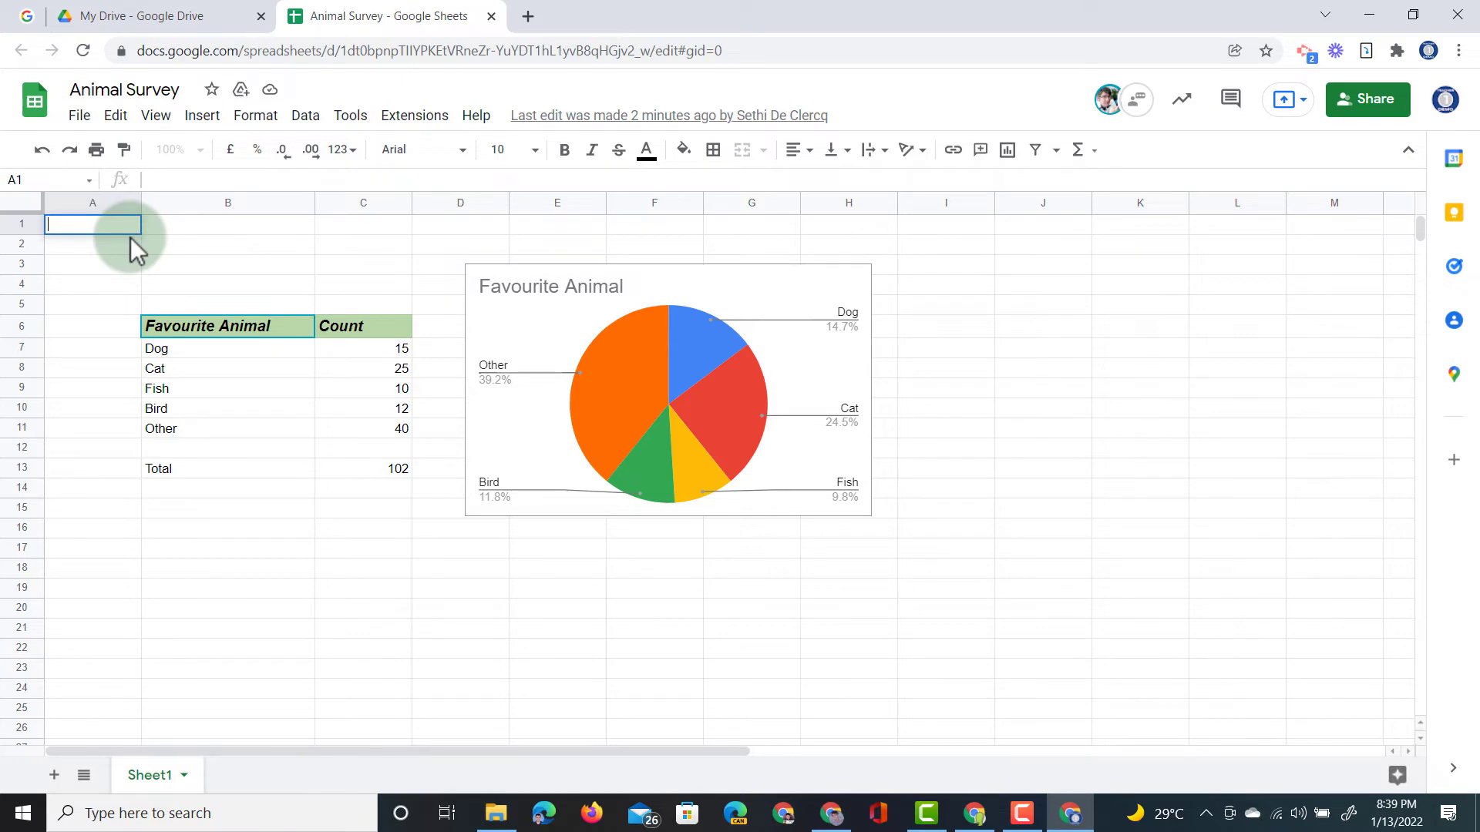
left_click(966, 334)
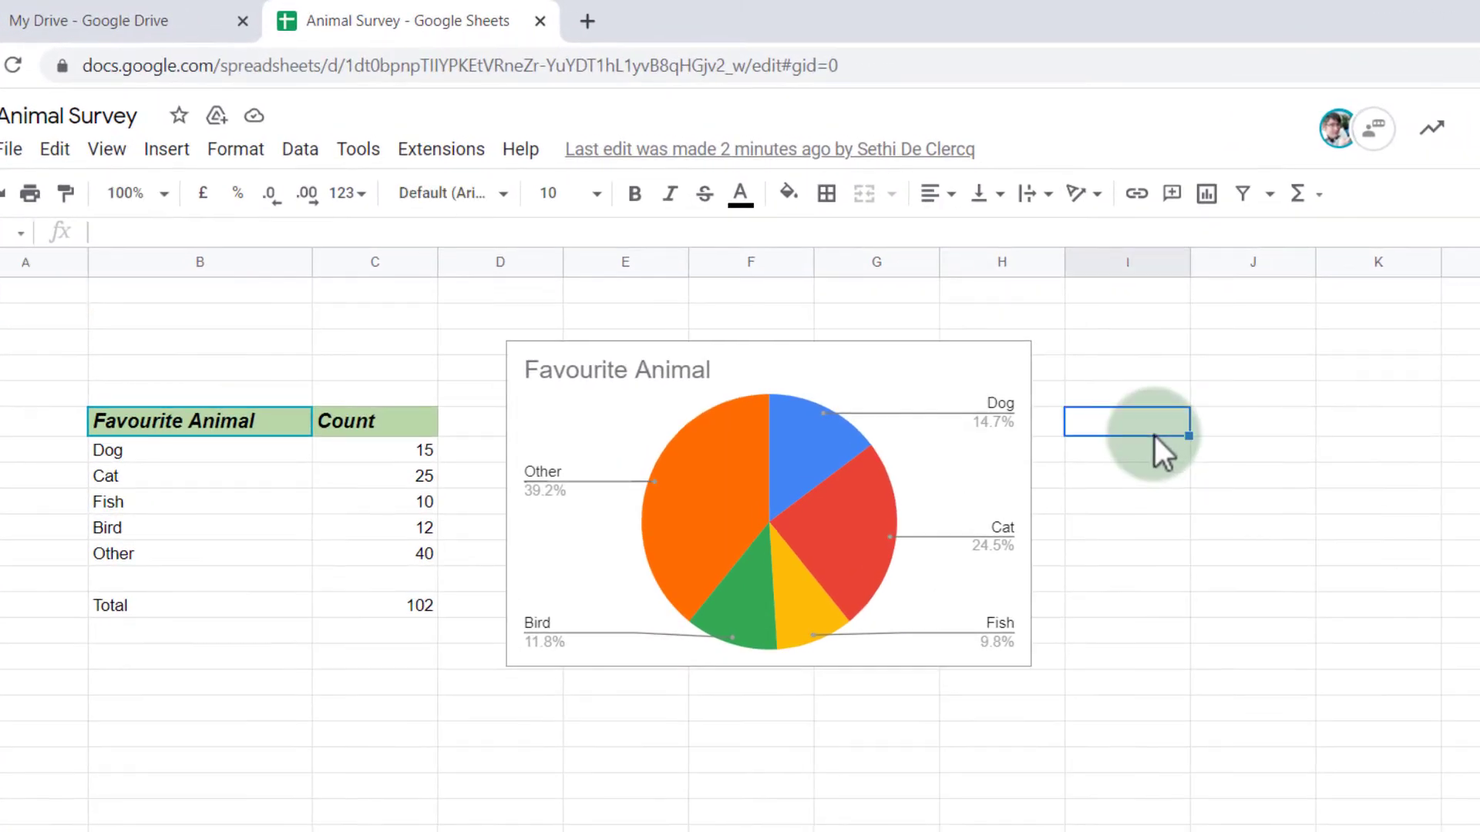
double_click(1154, 436)
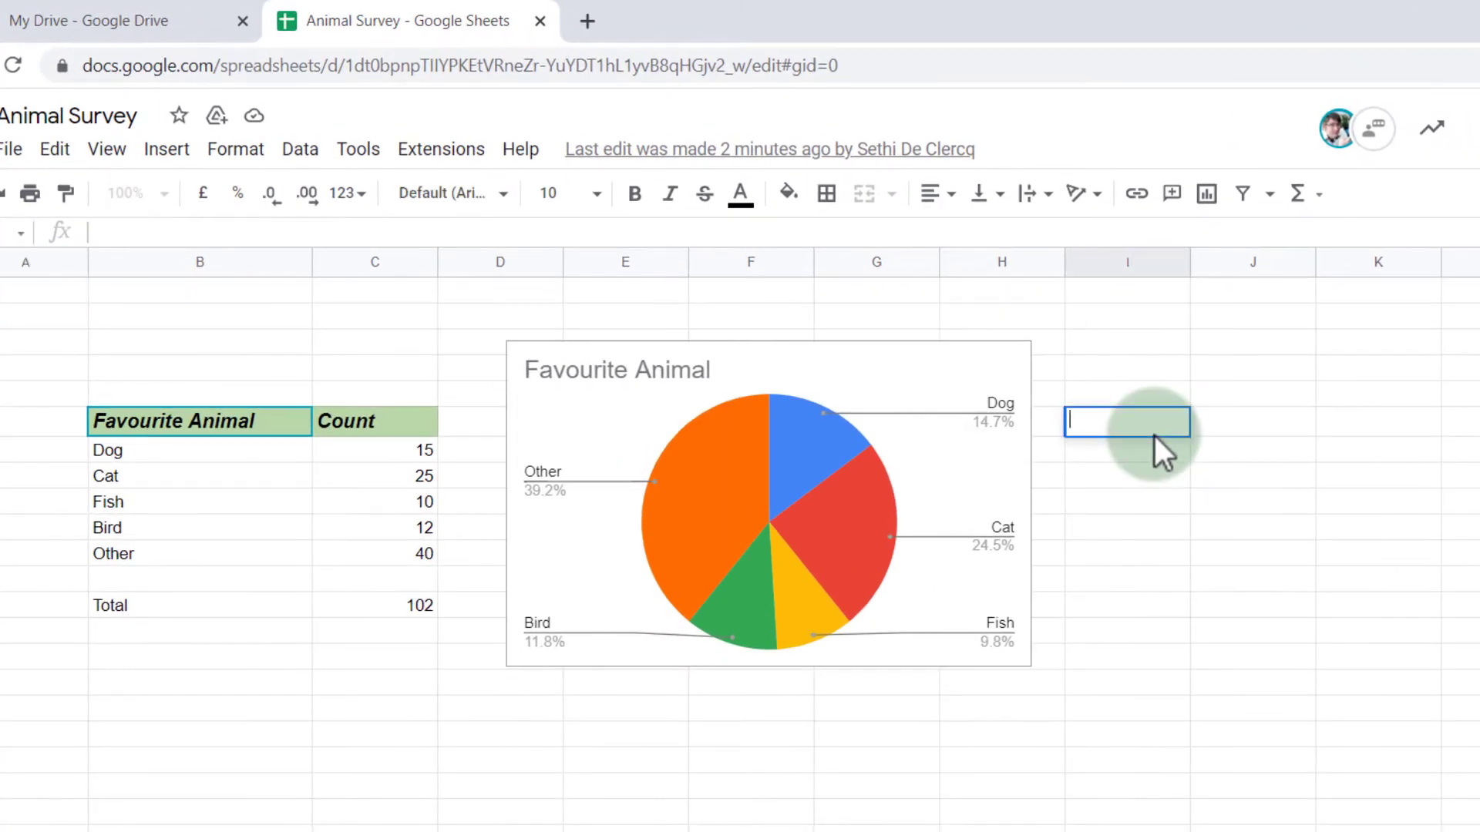
type("Hello")
key("Return")
type("I am an Editor")
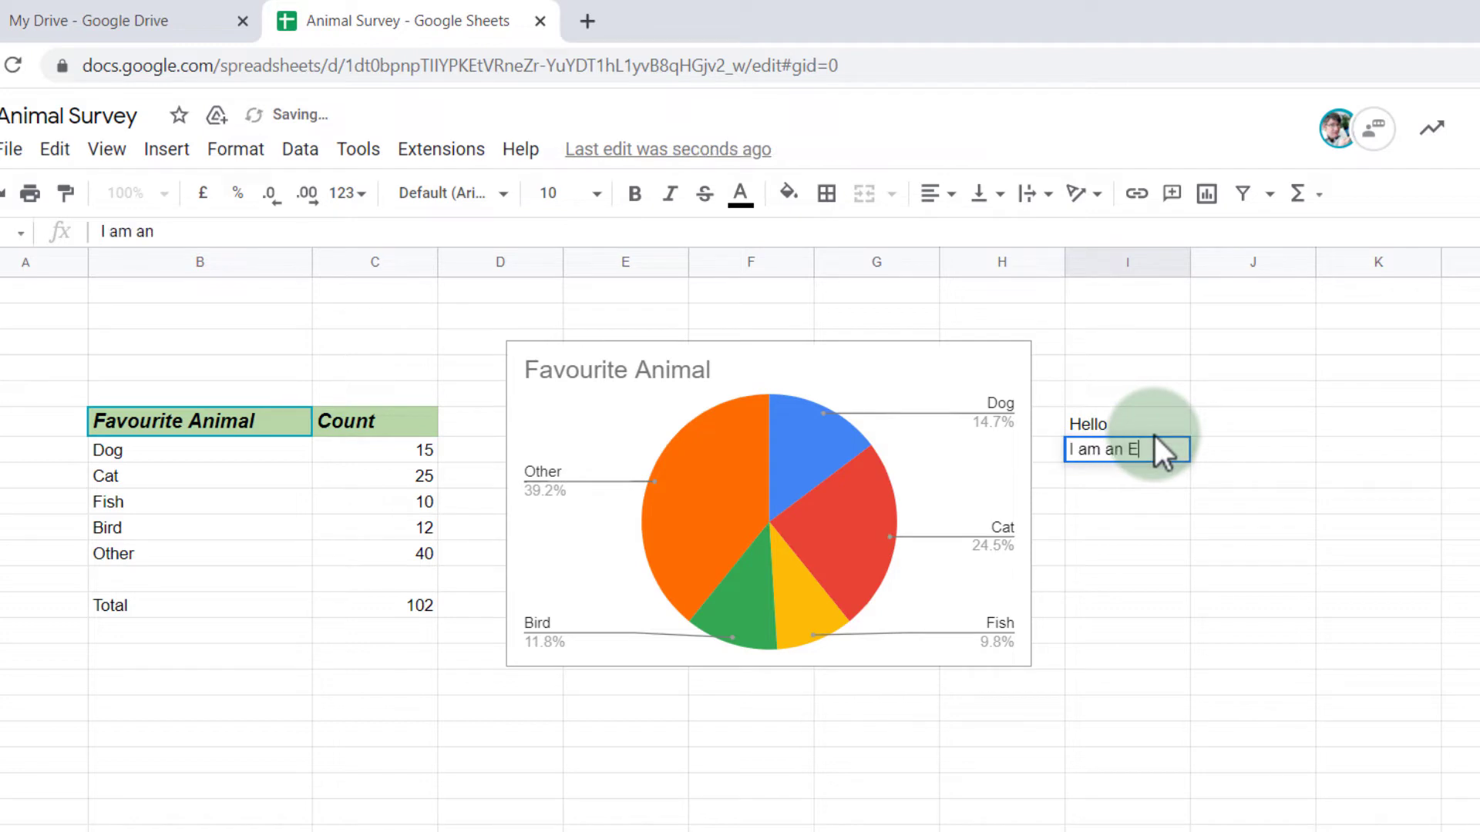
left_click(1196, 587)
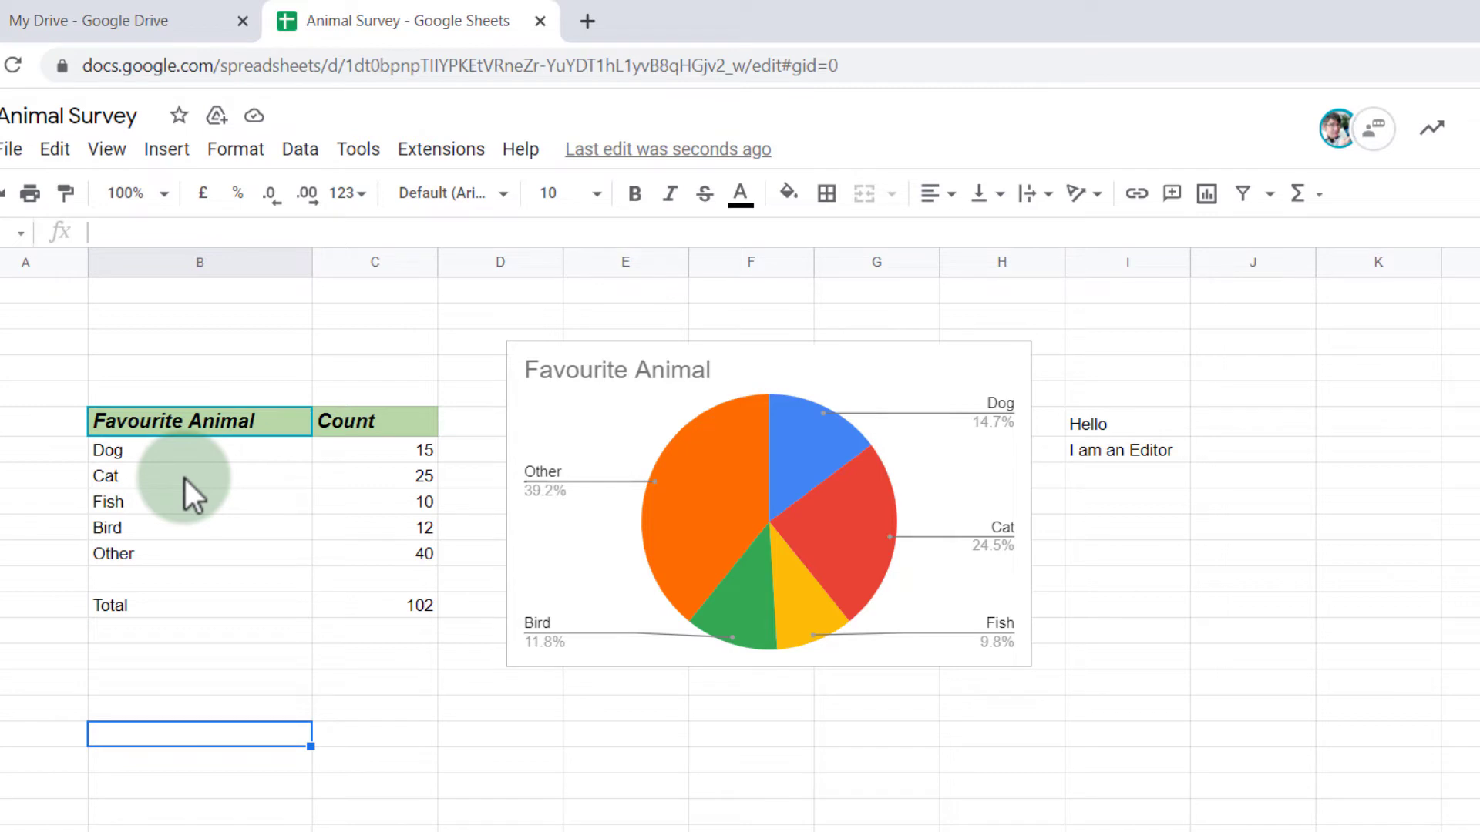
- Test the protection as the editor by trying to replace "Cat" in the table with "T"
left_click(184, 479)
left_click(129, 235)
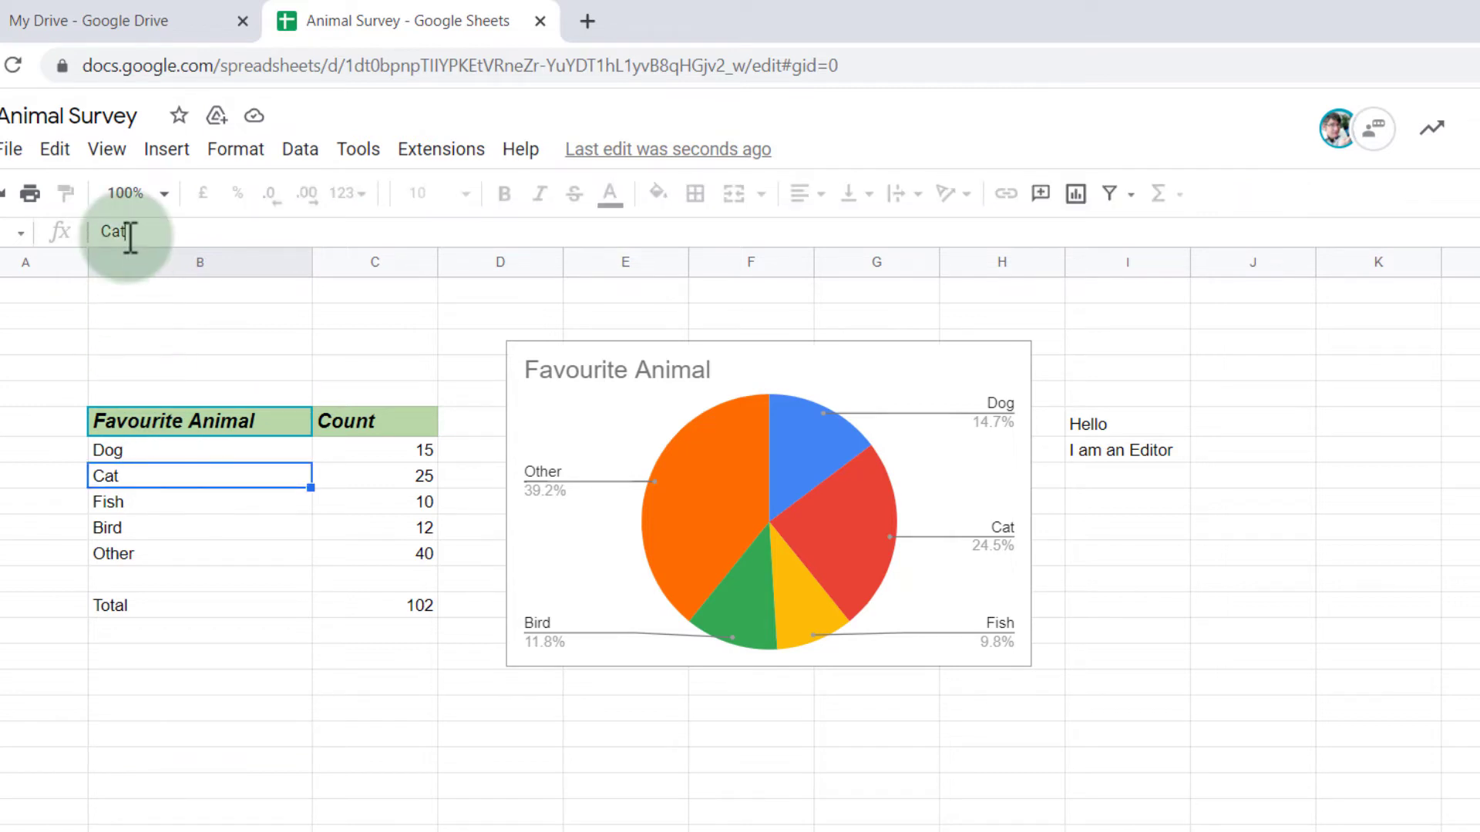
double_click(129, 235)
type("T")
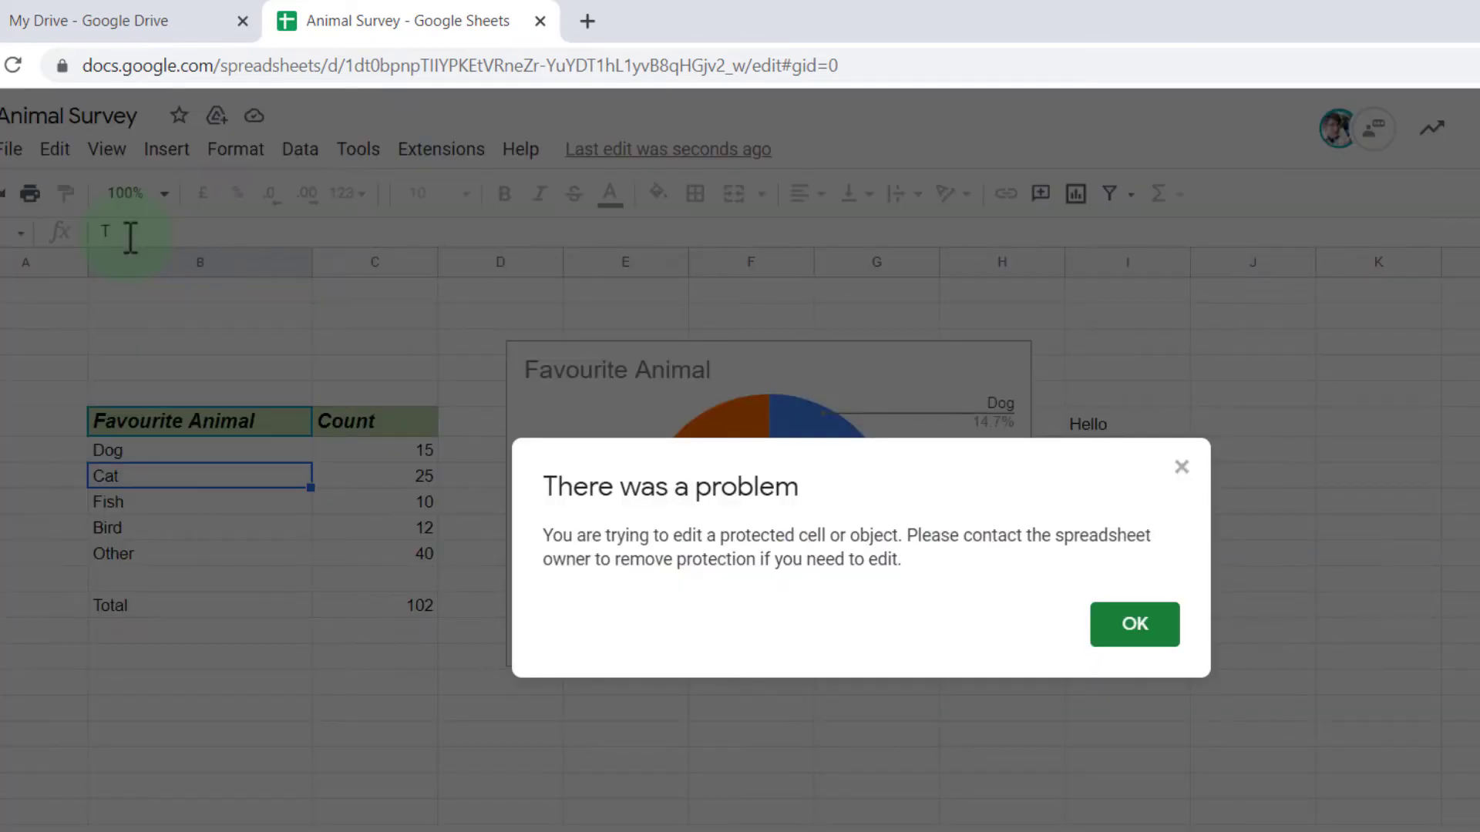
left_click(646, 548)
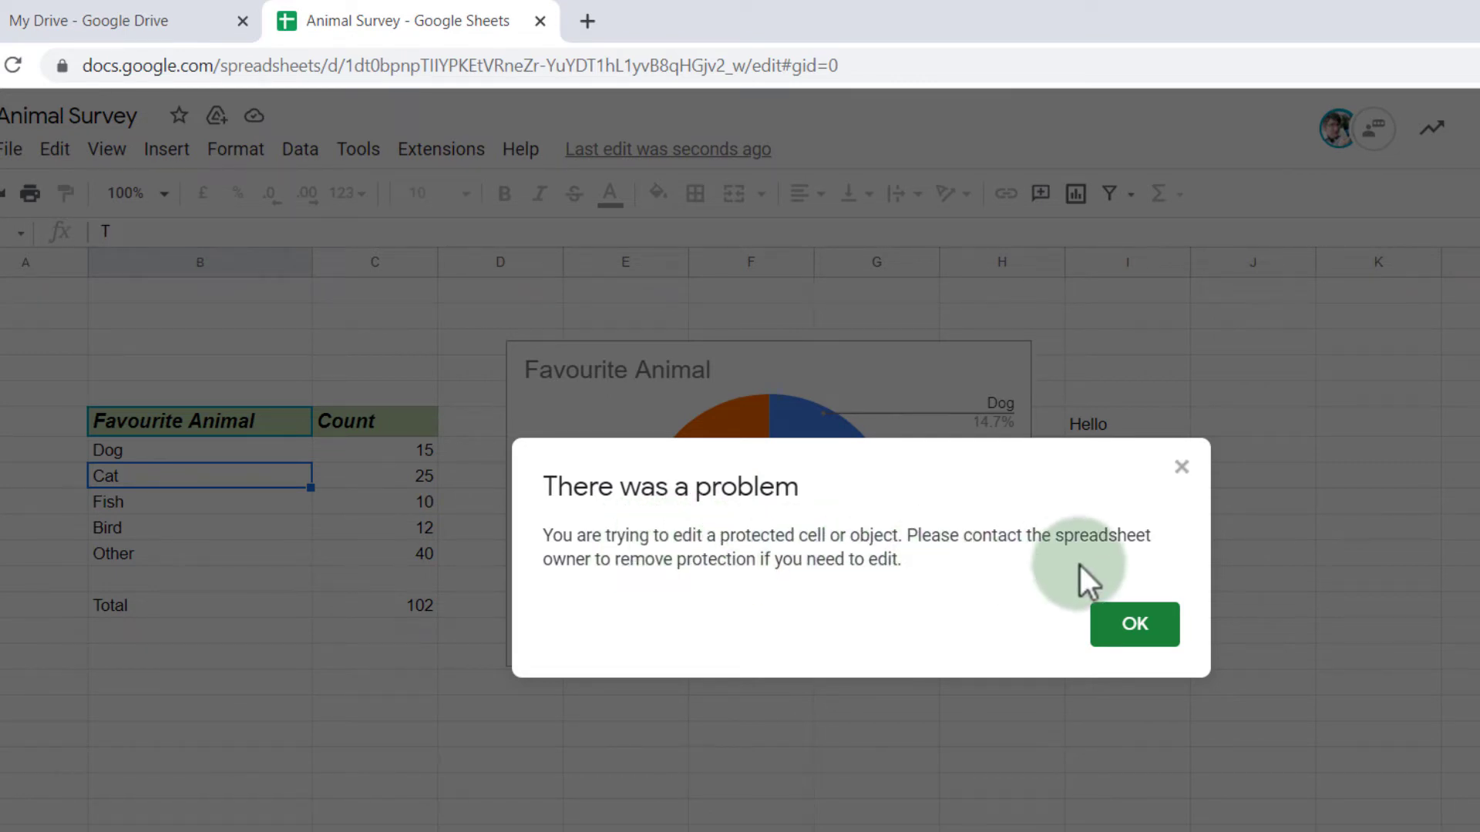
left_click(1133, 626)
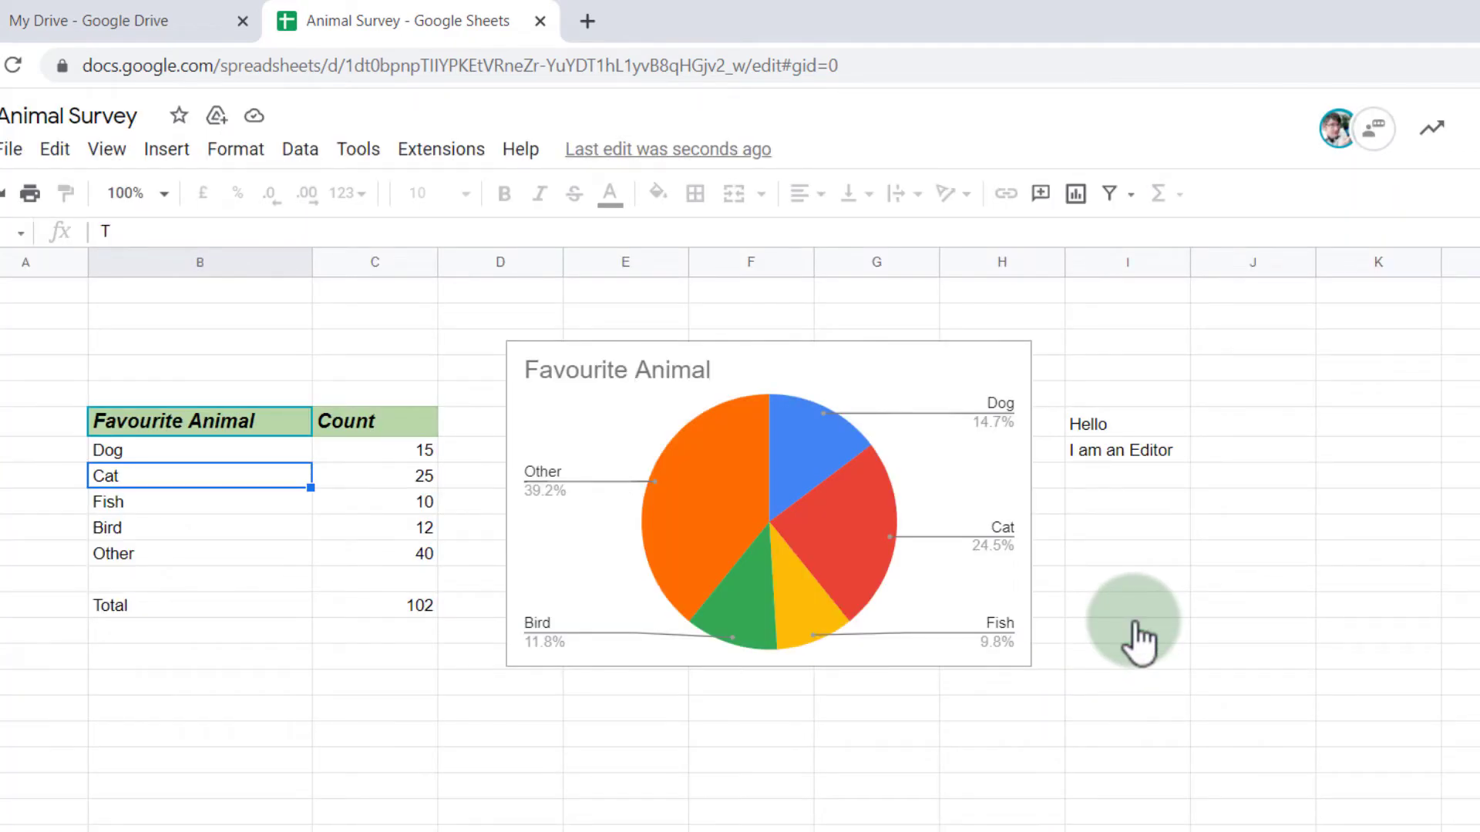
- Try to delete the count for Other in cell C11 from the protected table
key("Down")
key("Down")
key("Down")
key("Down")
key("Right")
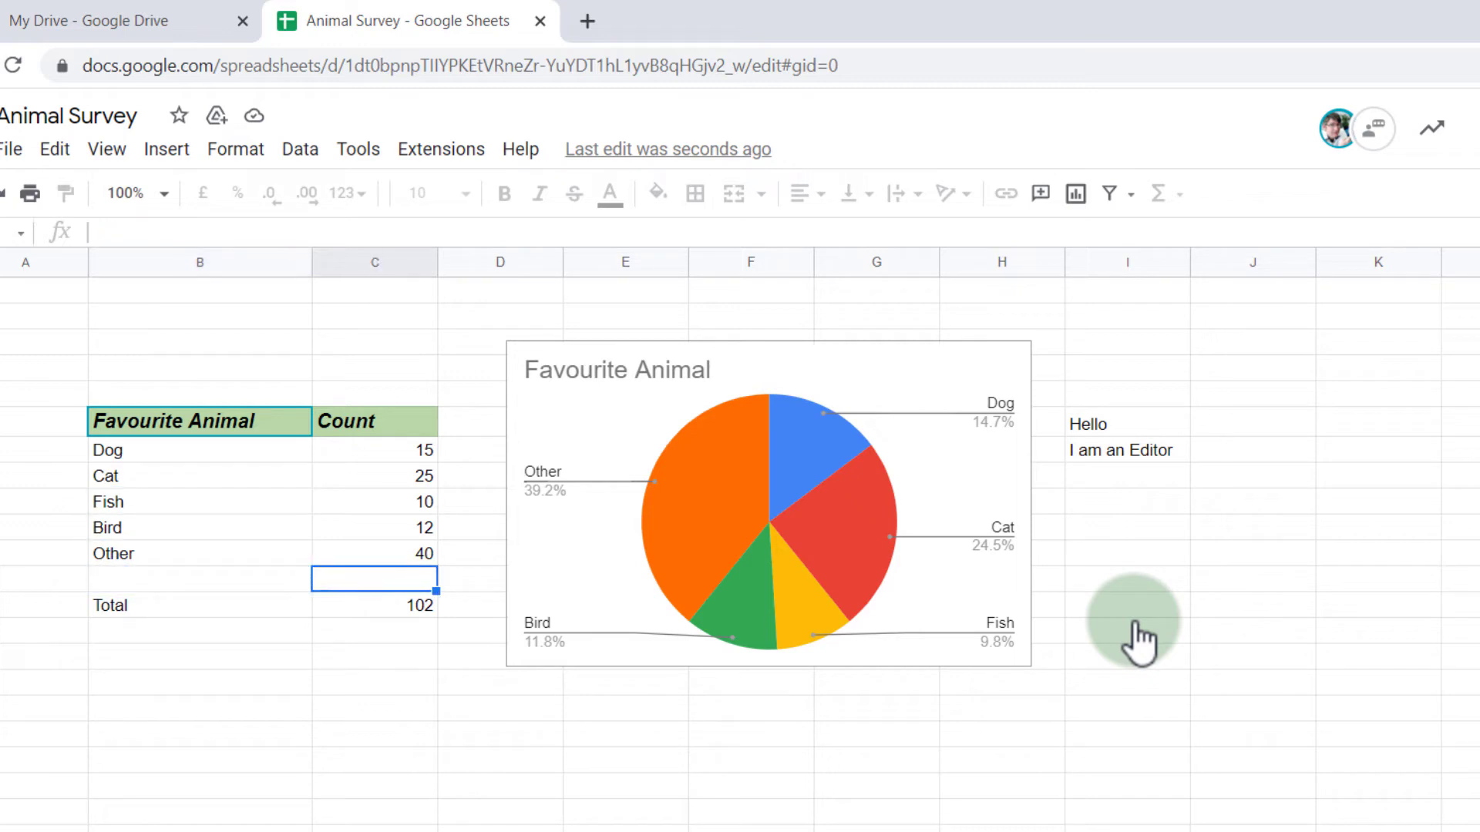
key("Up")
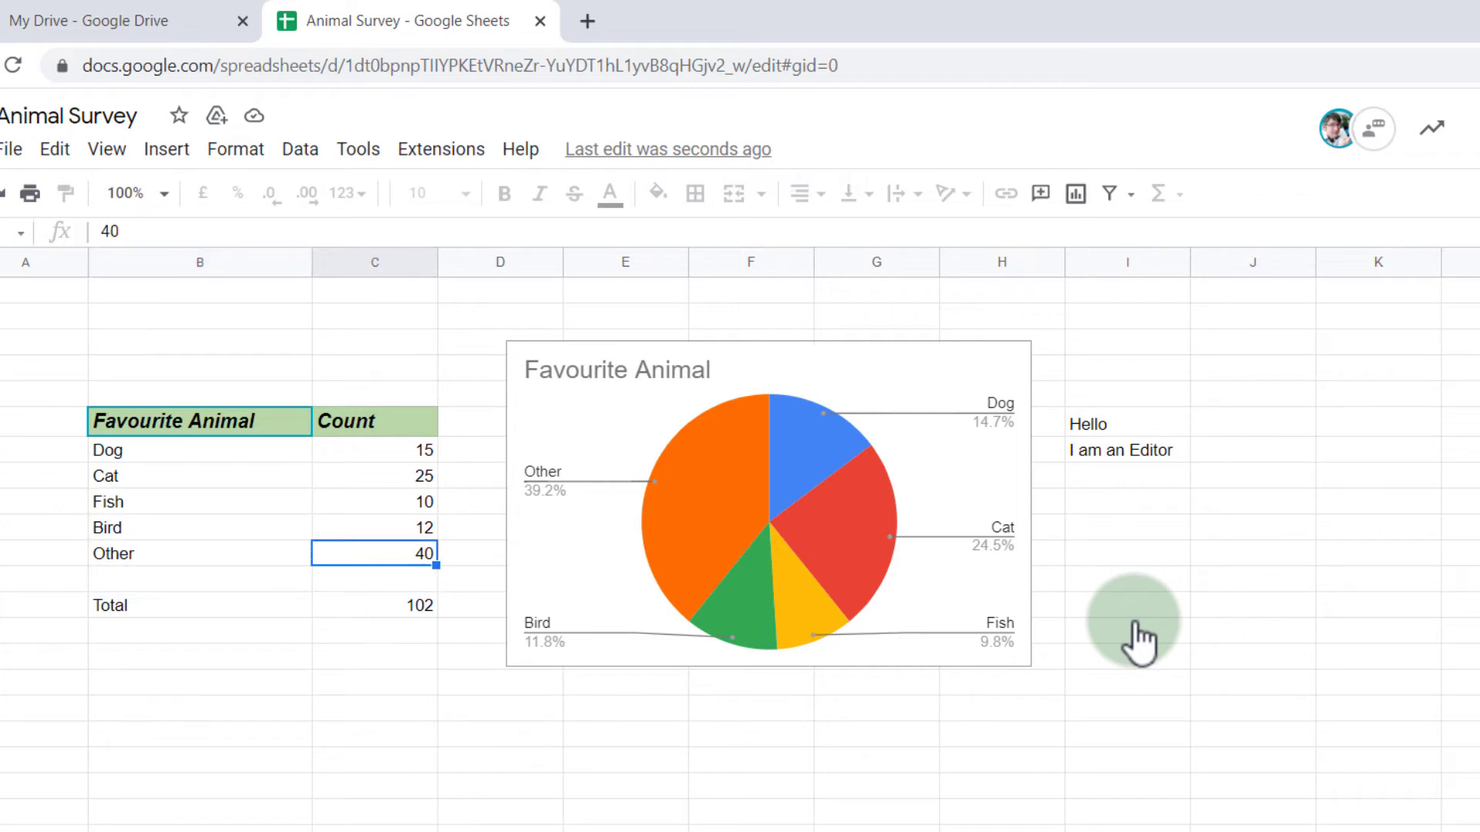
key("Delete")
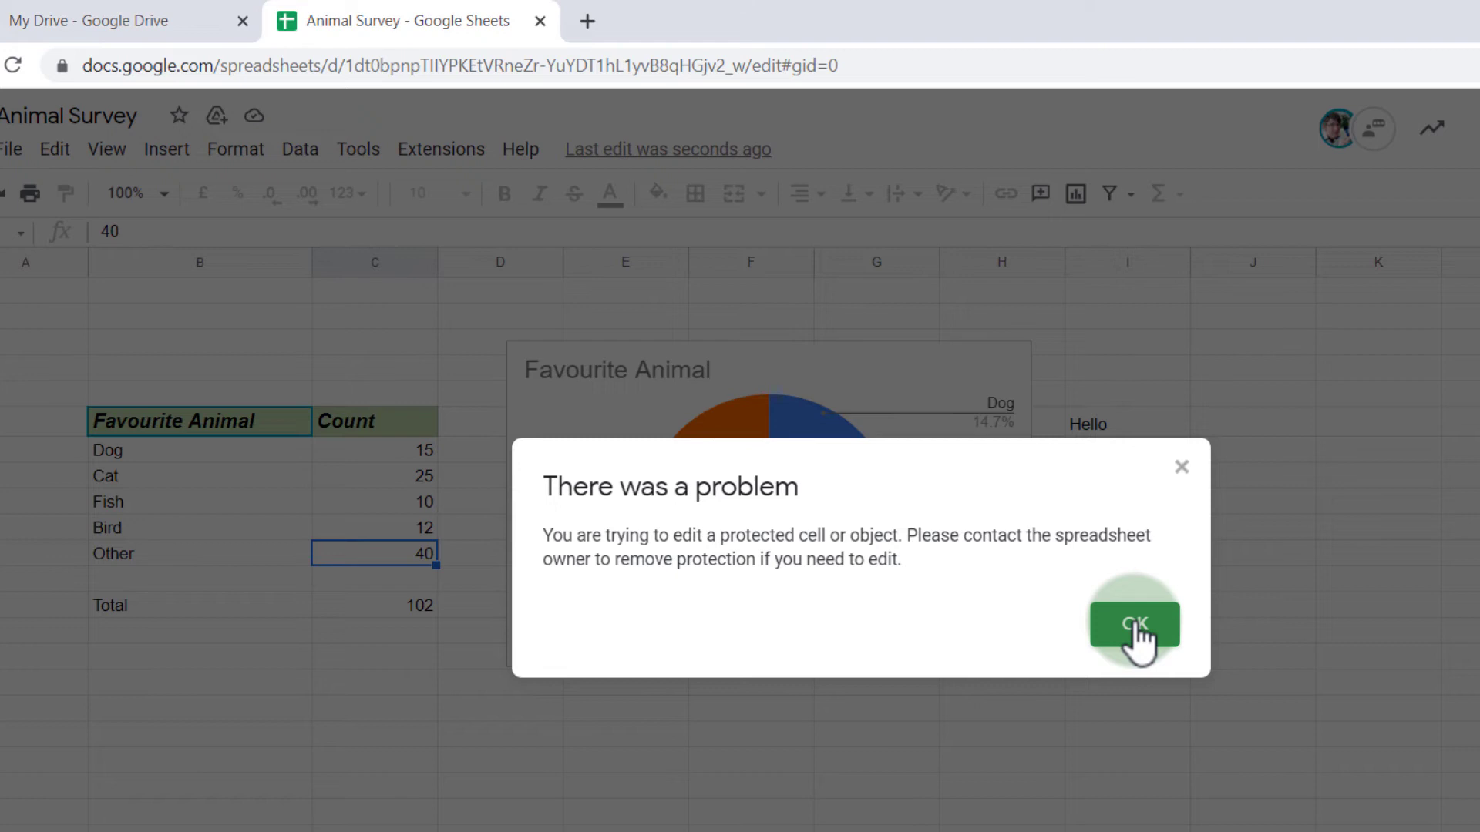
left_click(1134, 624)
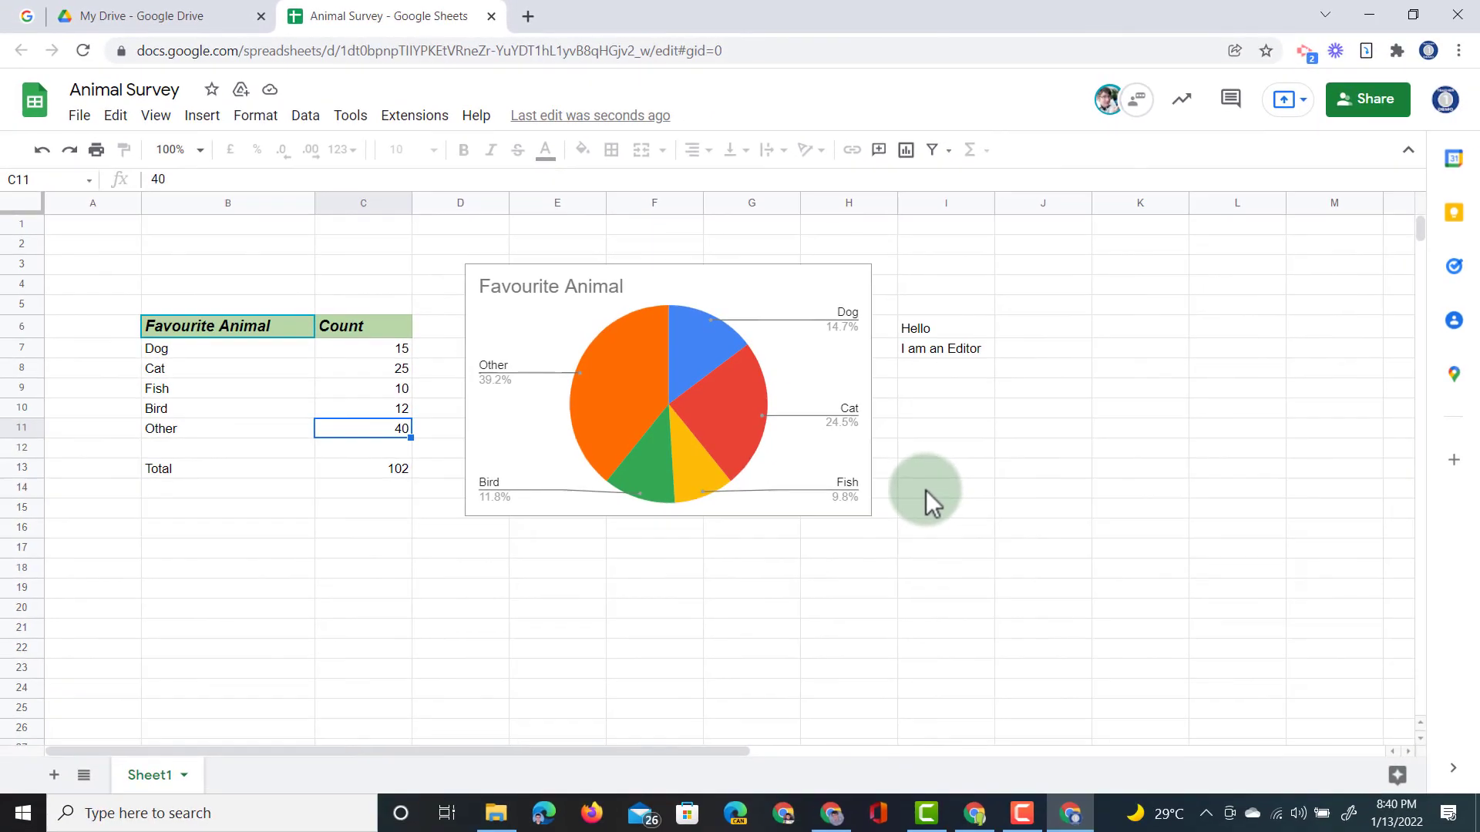
- In the owner's browser window, change the permissions of protected range B6:C13 to Custom and allow the second account to edit
left_click(975, 809)
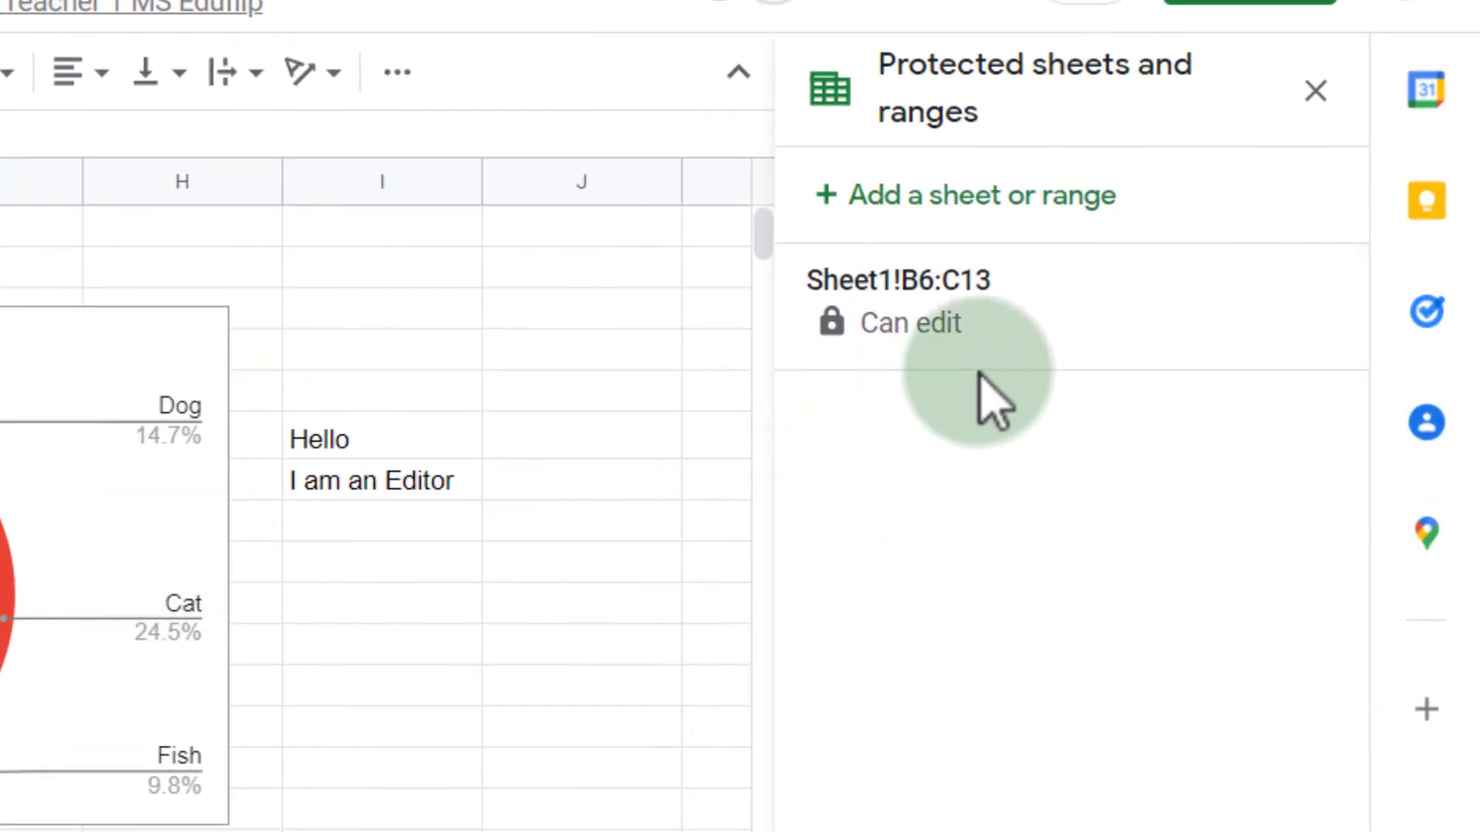
left_click(1089, 339)
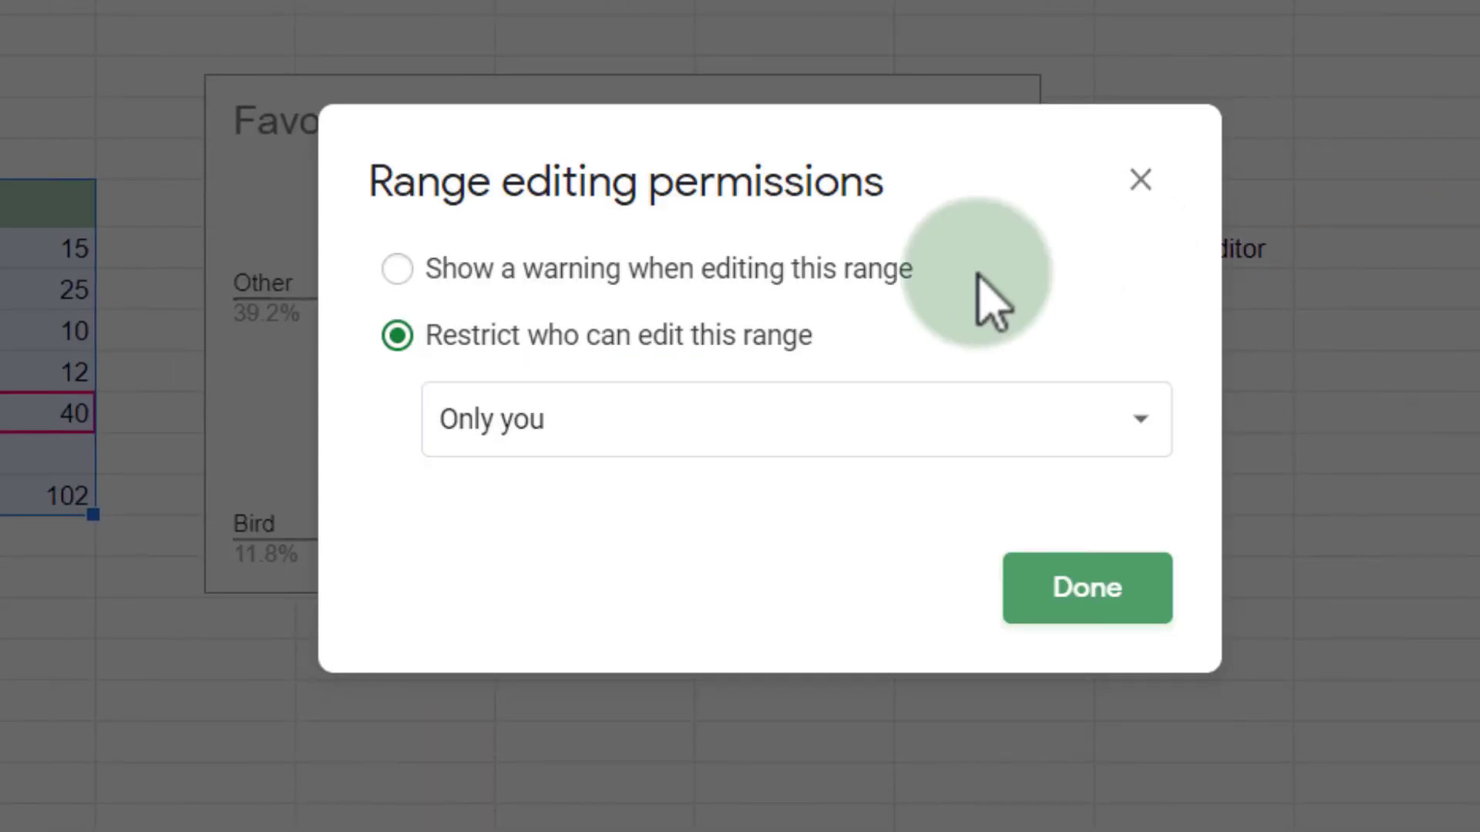
left_click(666, 420)
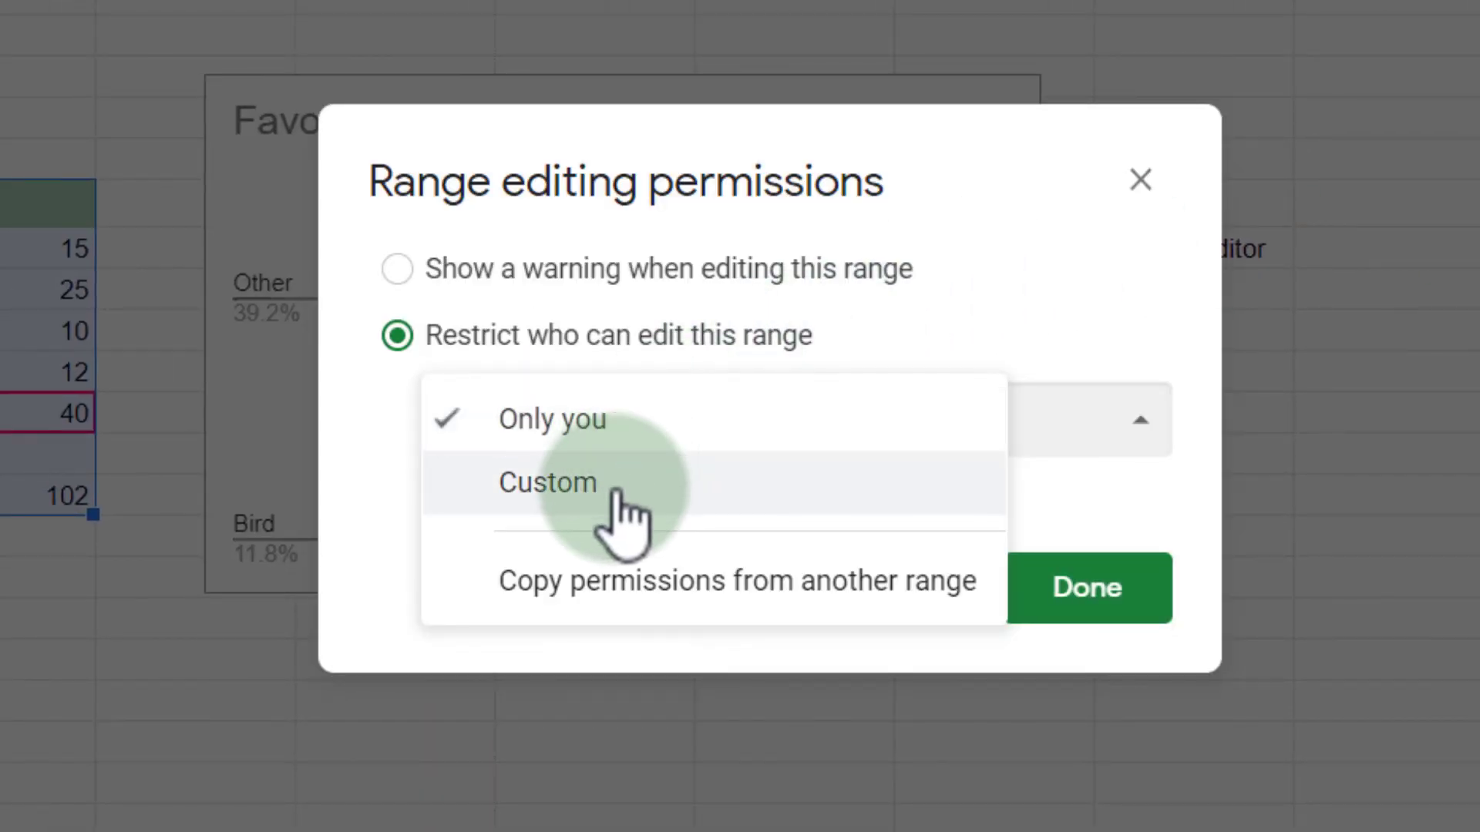
left_click(616, 495)
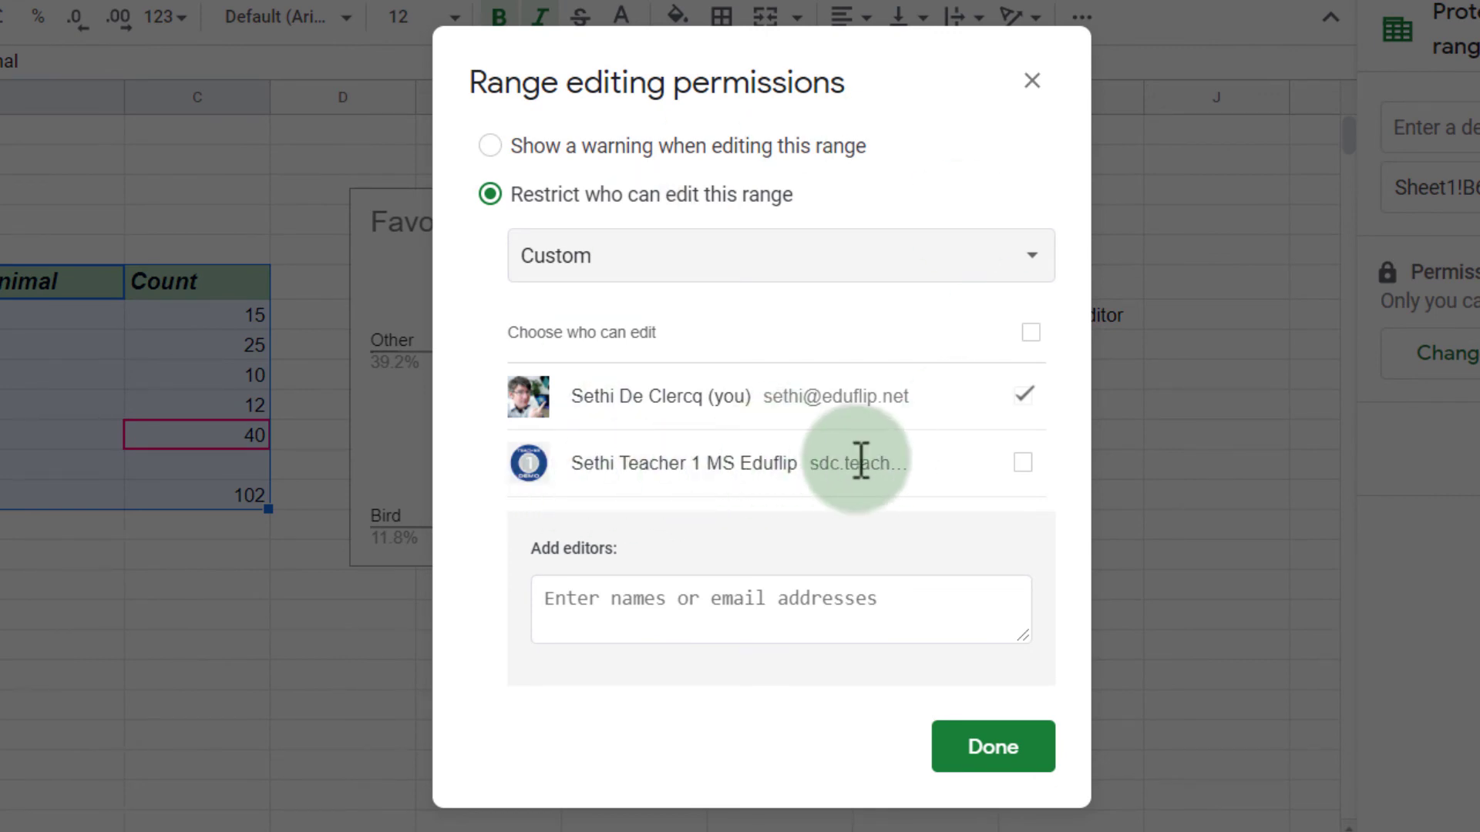
left_click(1021, 462)
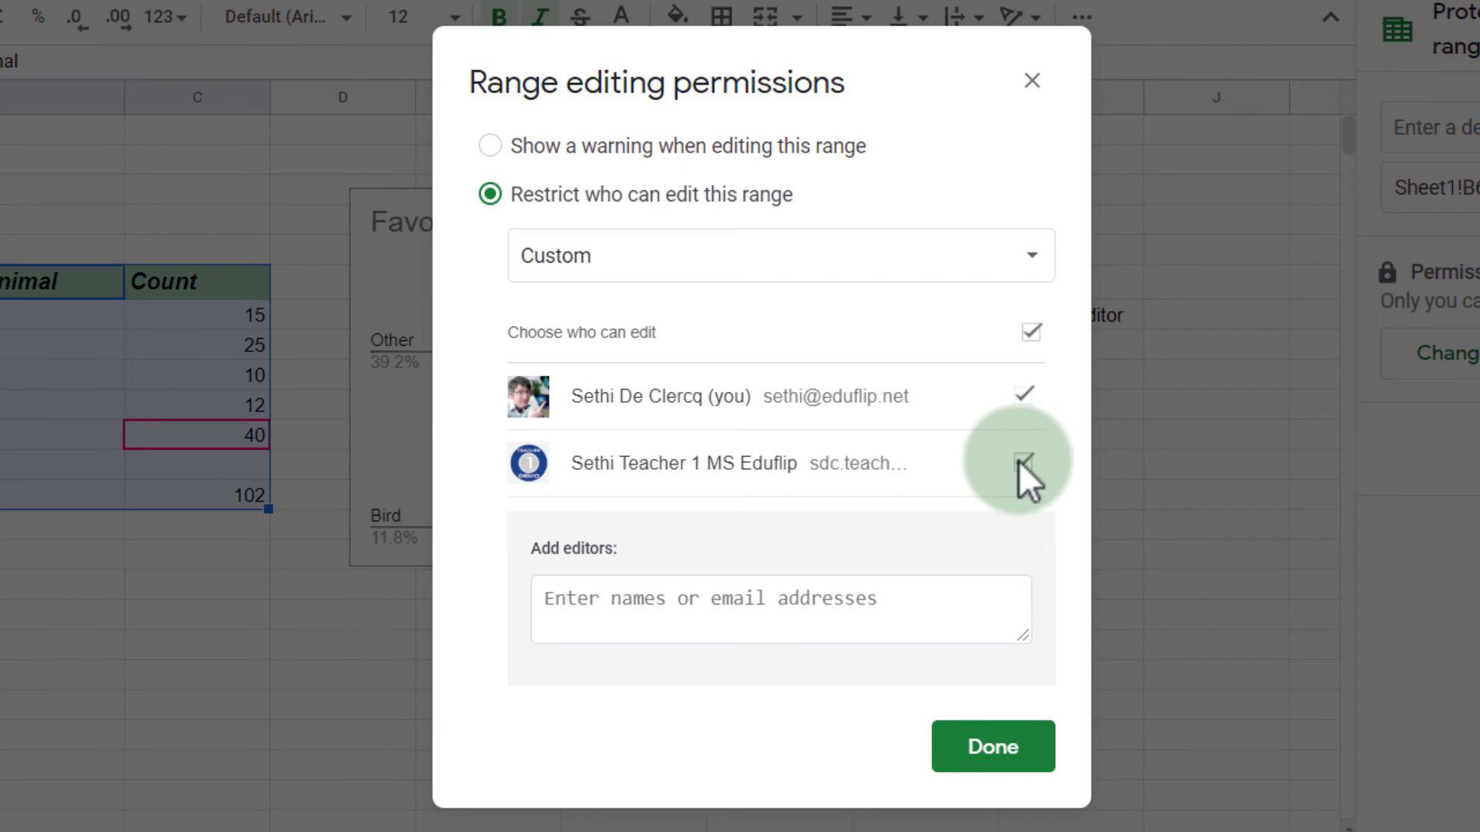
left_click(996, 752)
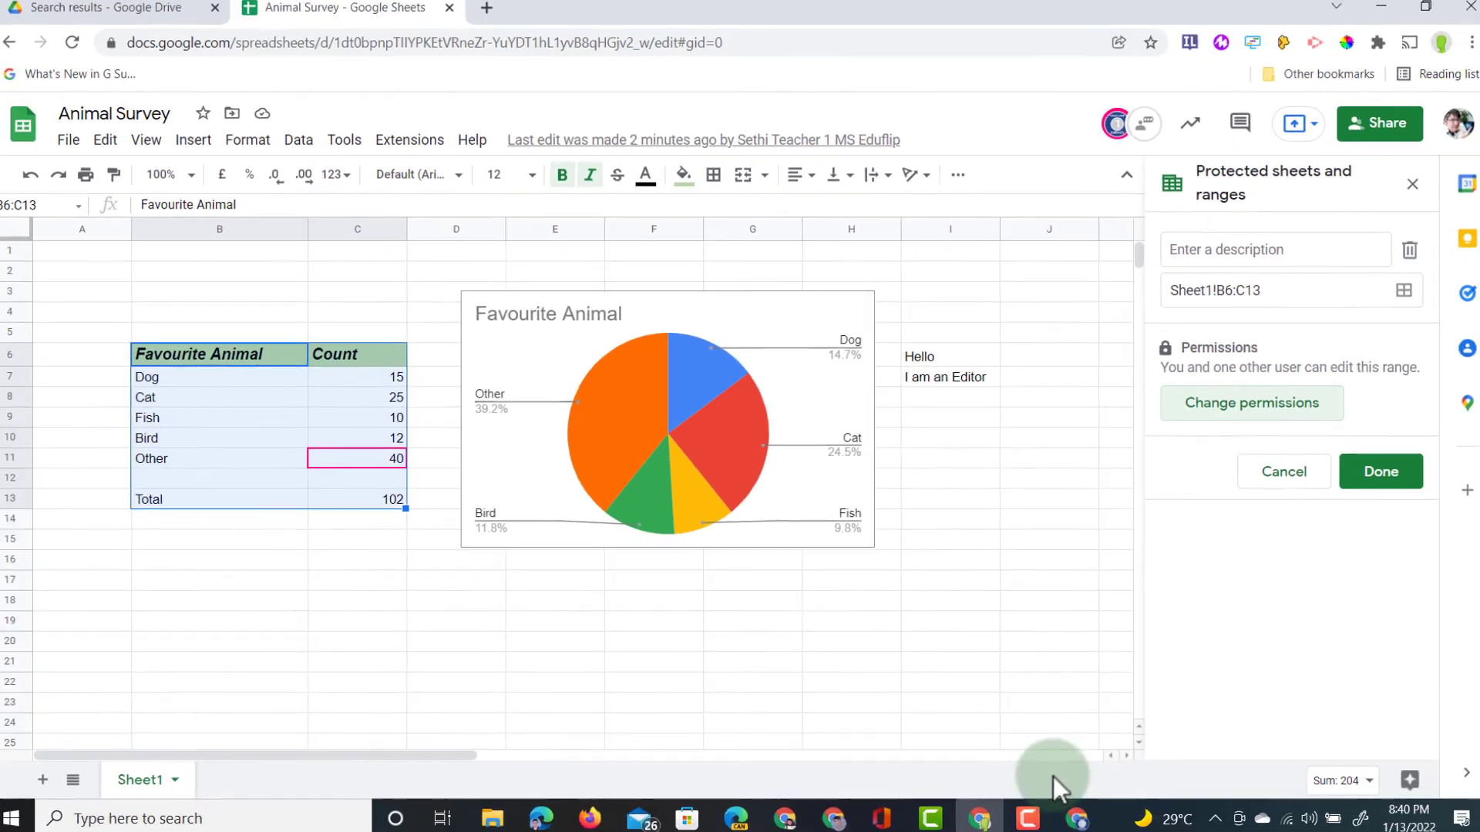
- Return to the editor account's window and set the count for Other in cell C11 to 45
left_click(1069, 815)
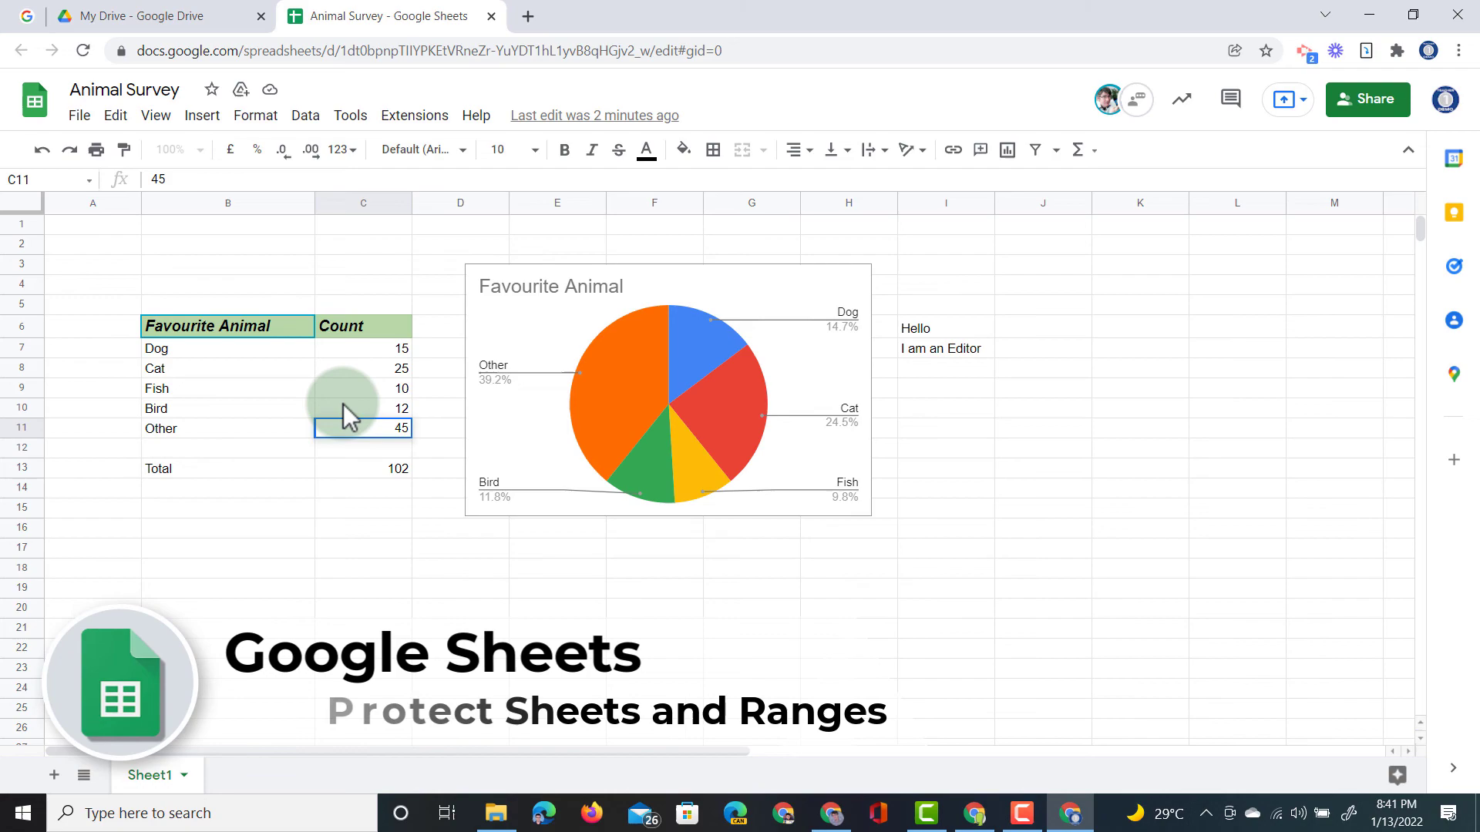
left_click(362, 587)
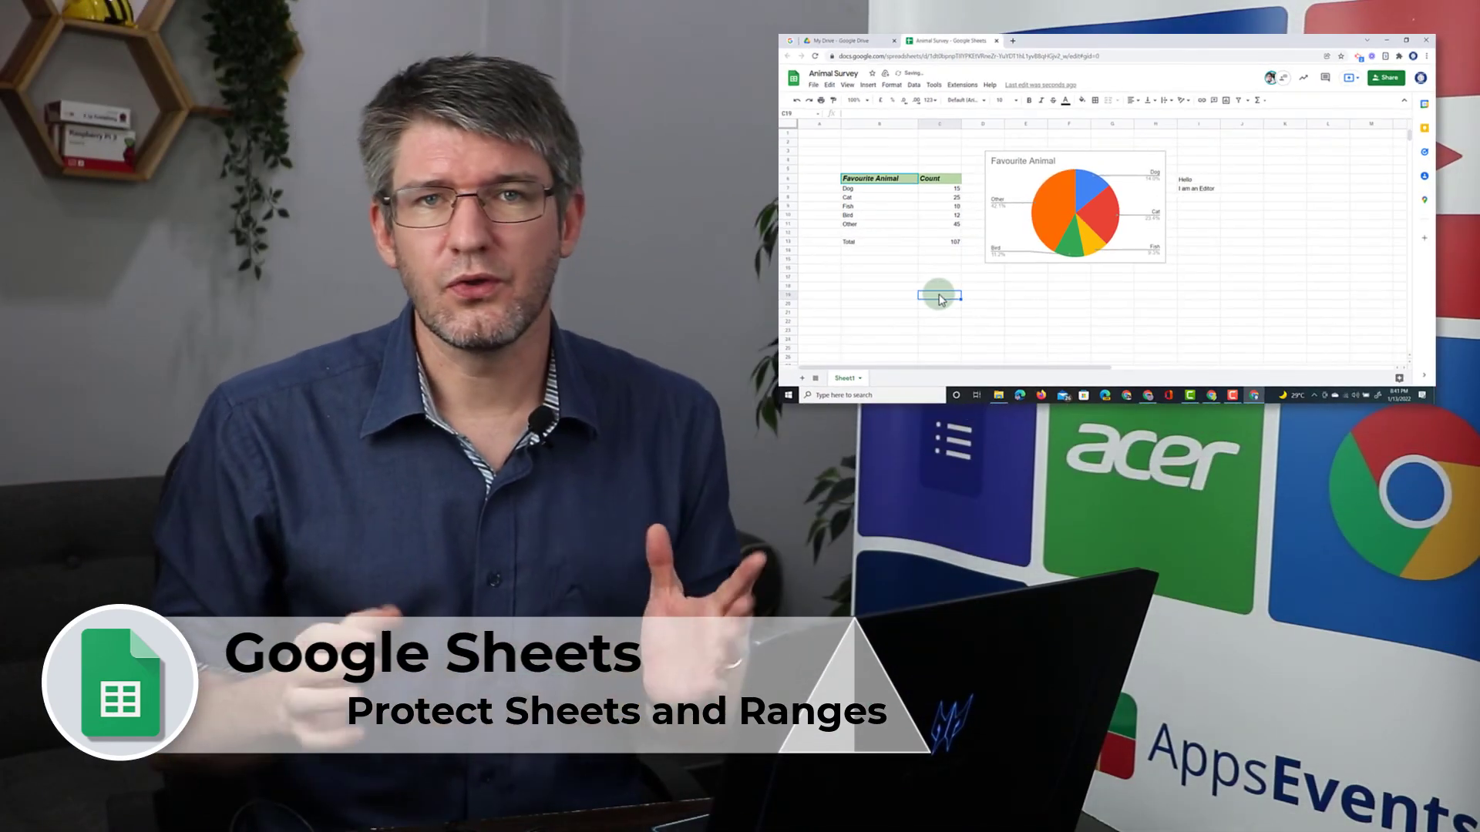